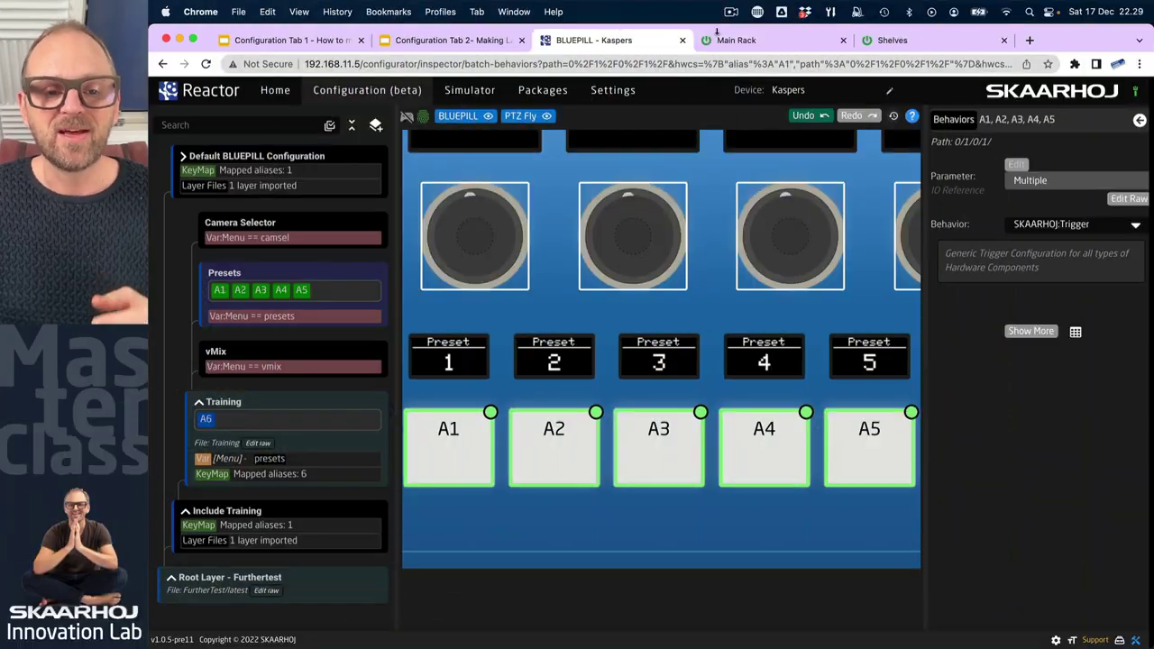
# Inspect the Camera Selector layer and cancel a page-creation attempt on button A1.
pyautogui.click(262, 223)
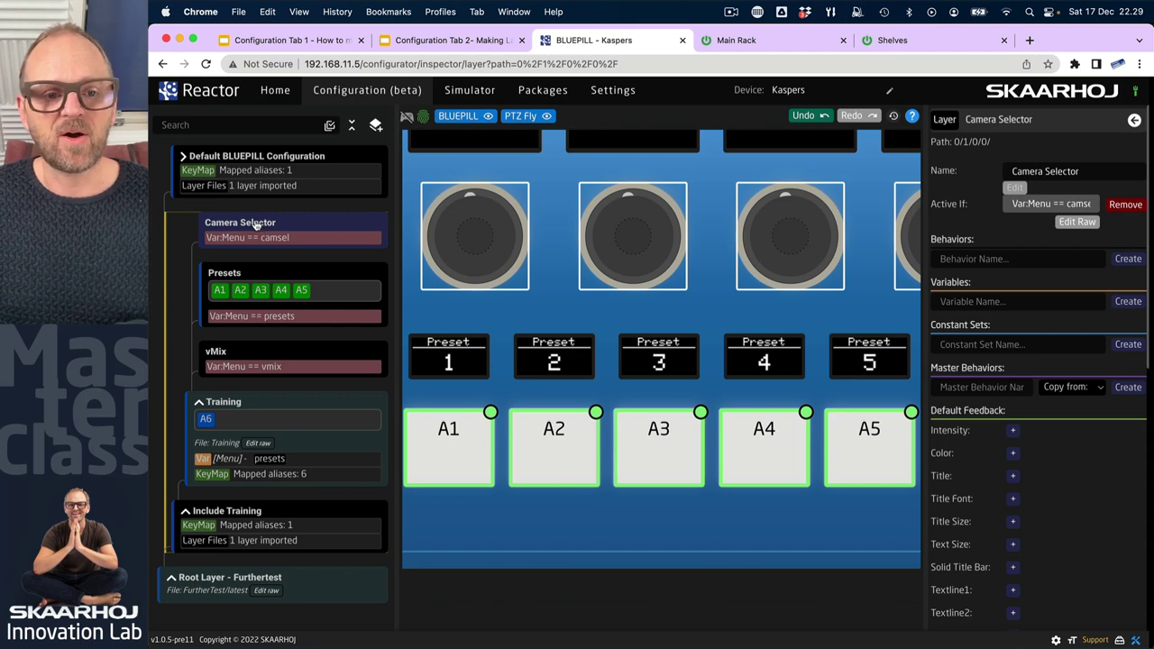
pyautogui.rightClick(442, 464)
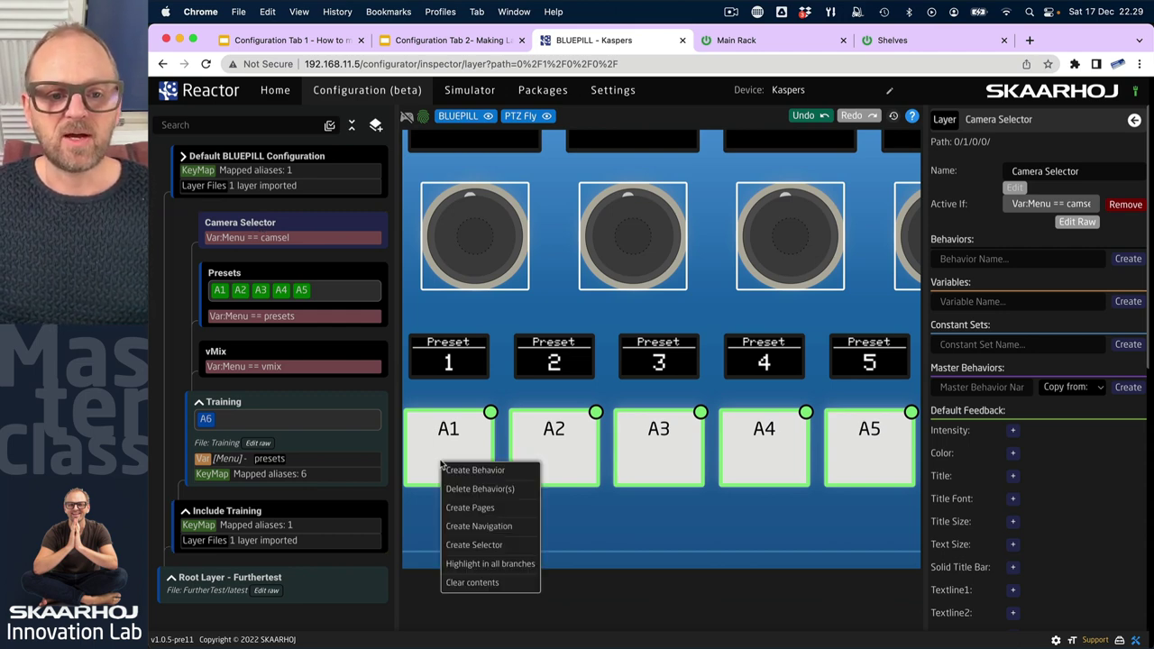
pyautogui.click(469, 507)
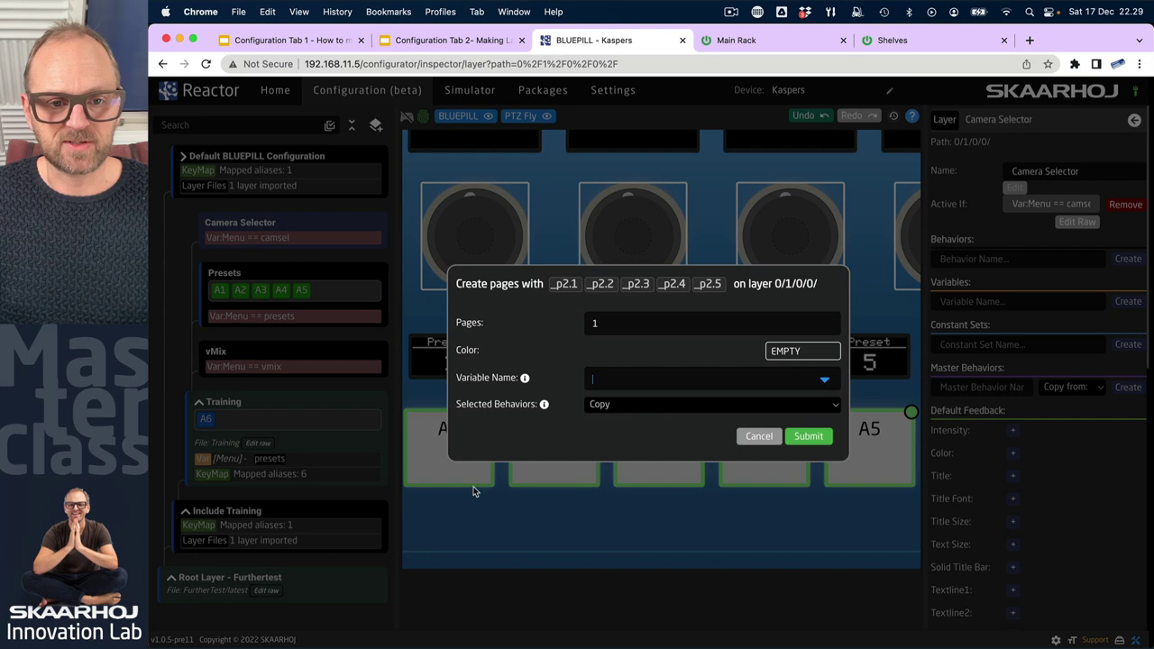
pyautogui.click(773, 438)
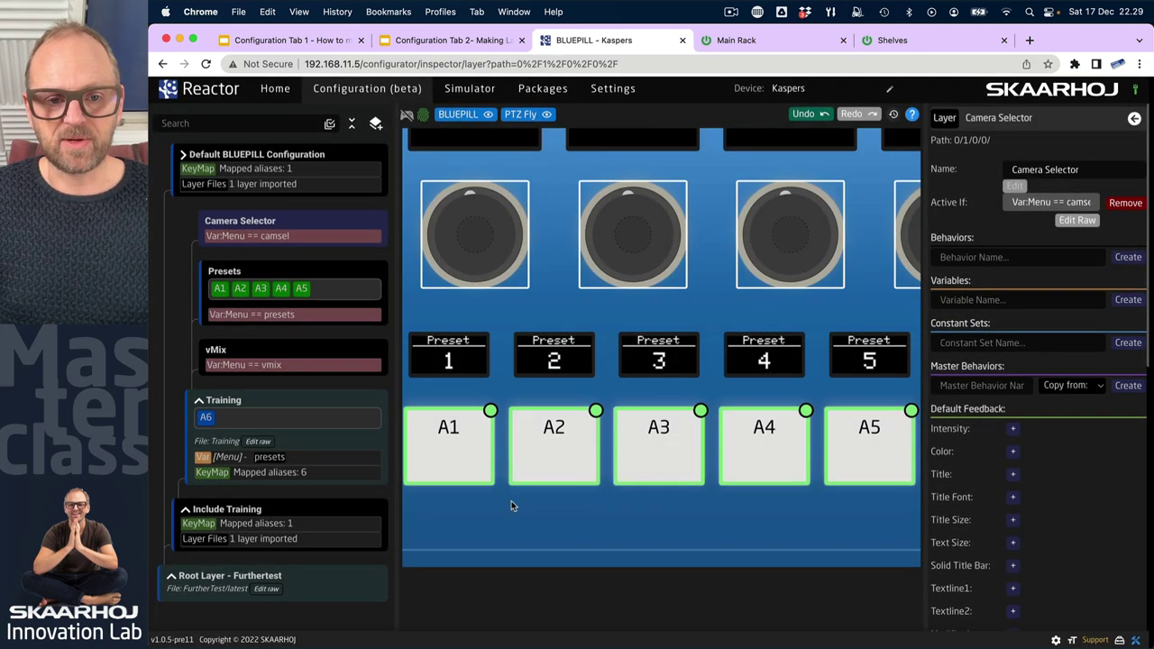
# Create separate Dummy behaviors for the selected buttons A1–A5, then show A1's behavior.
pyautogui.scroll(-5, 511, 505)
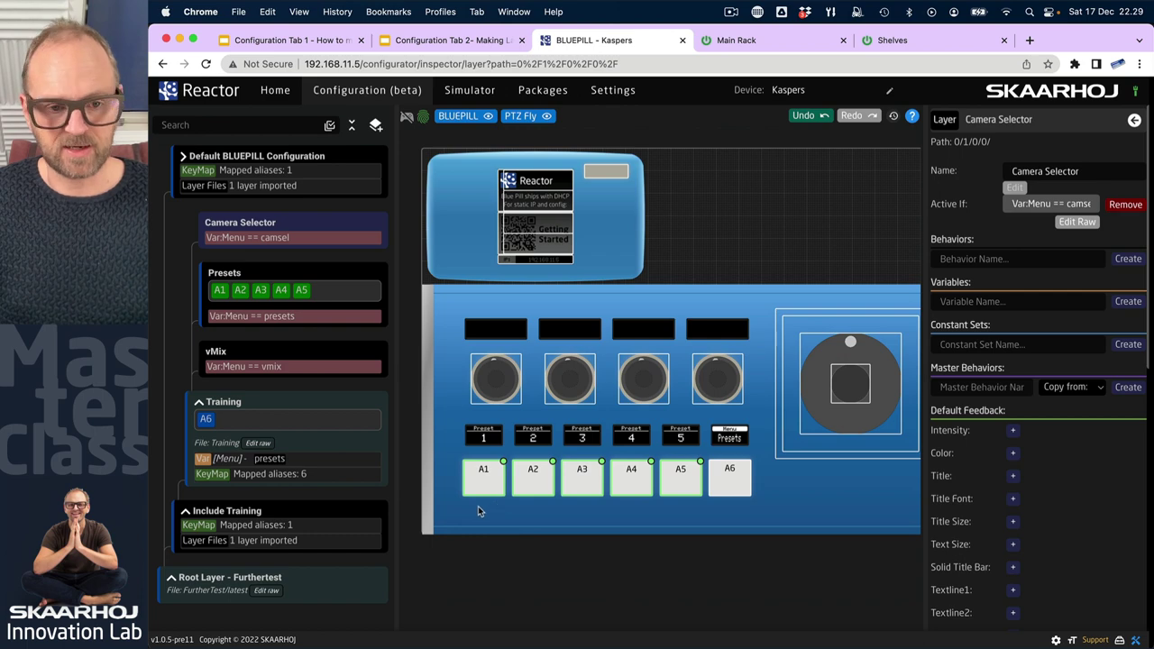
pyautogui.moveTo(477, 506); pyautogui.dragTo(682, 478)
pyautogui.rightClick(530, 478)
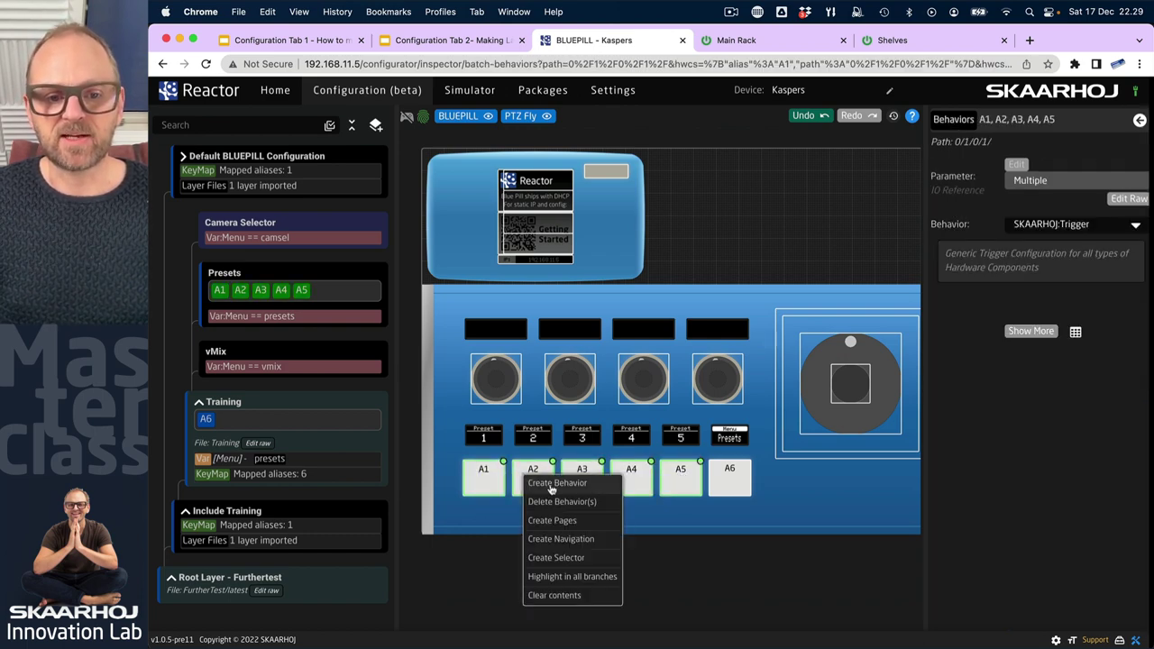
pyautogui.click(551, 484)
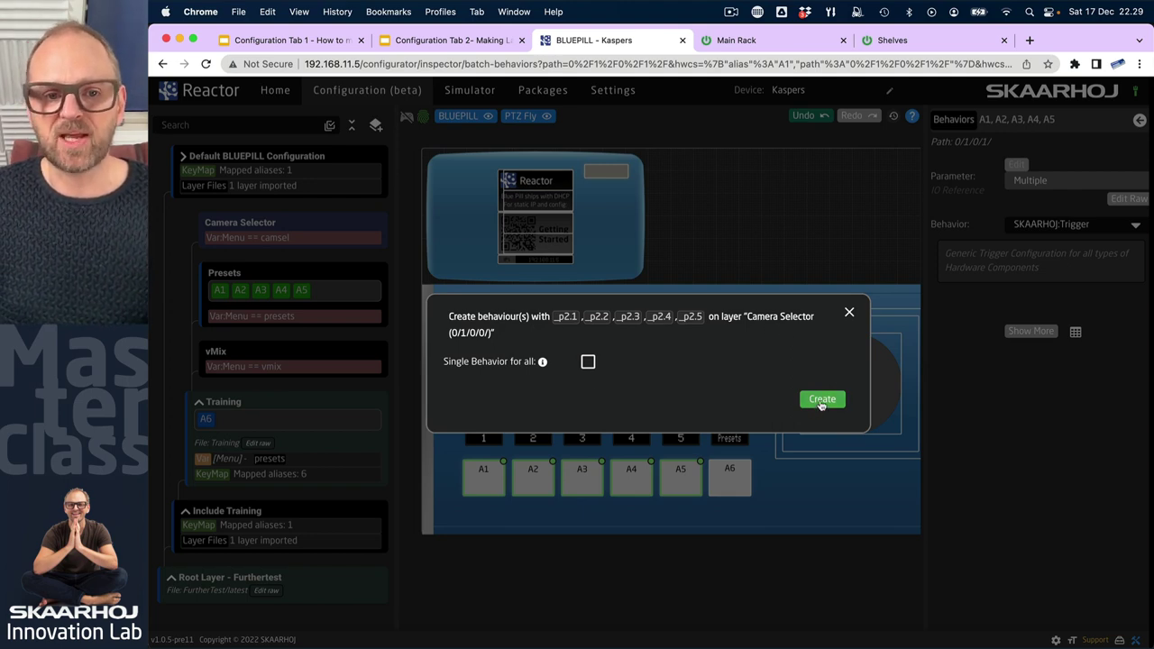
pyautogui.click(821, 400)
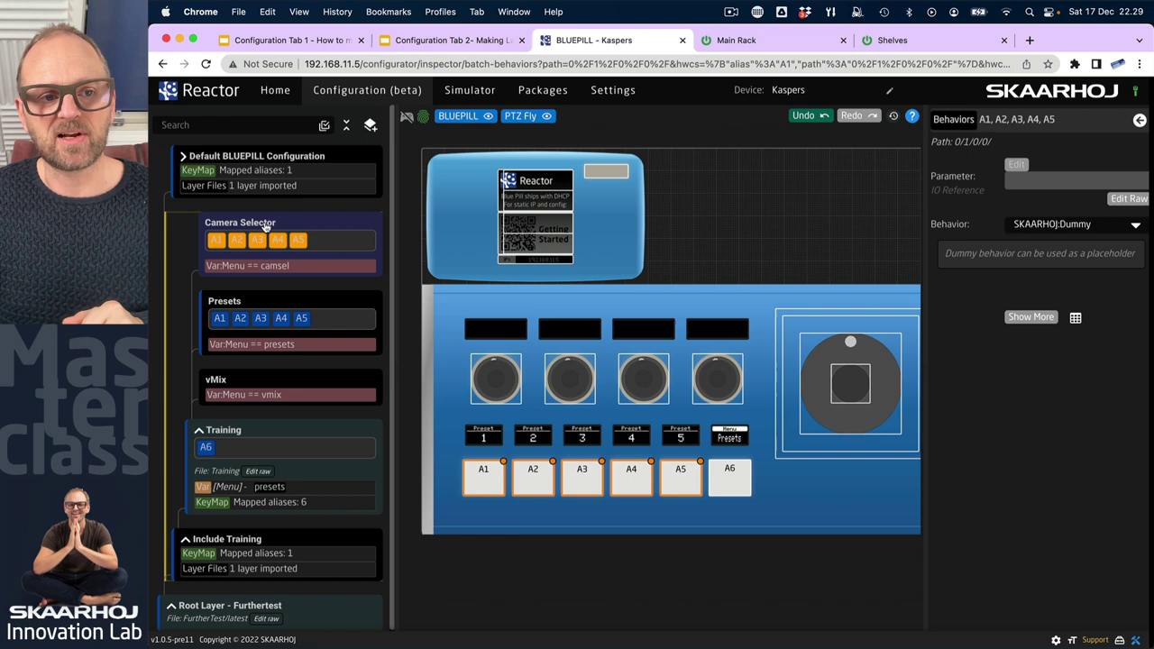
pyautogui.click(216, 240)
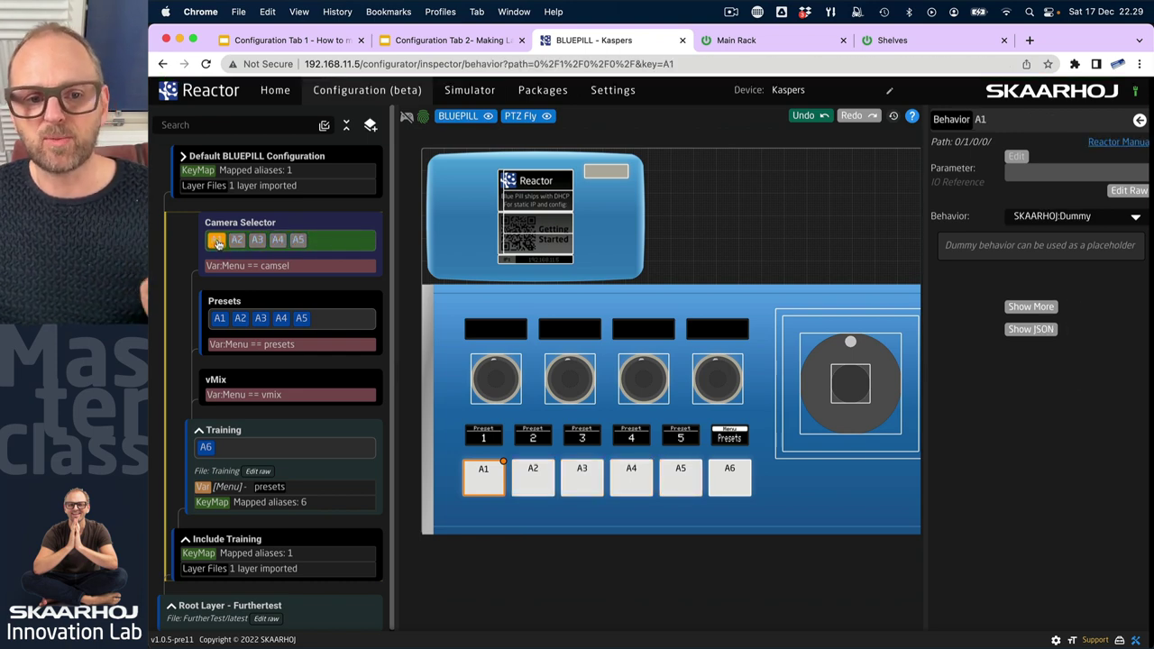
# Preview the Camera Selector layer on the controller and inspect A1's Dummy behavior.
pyautogui.click(262, 222)
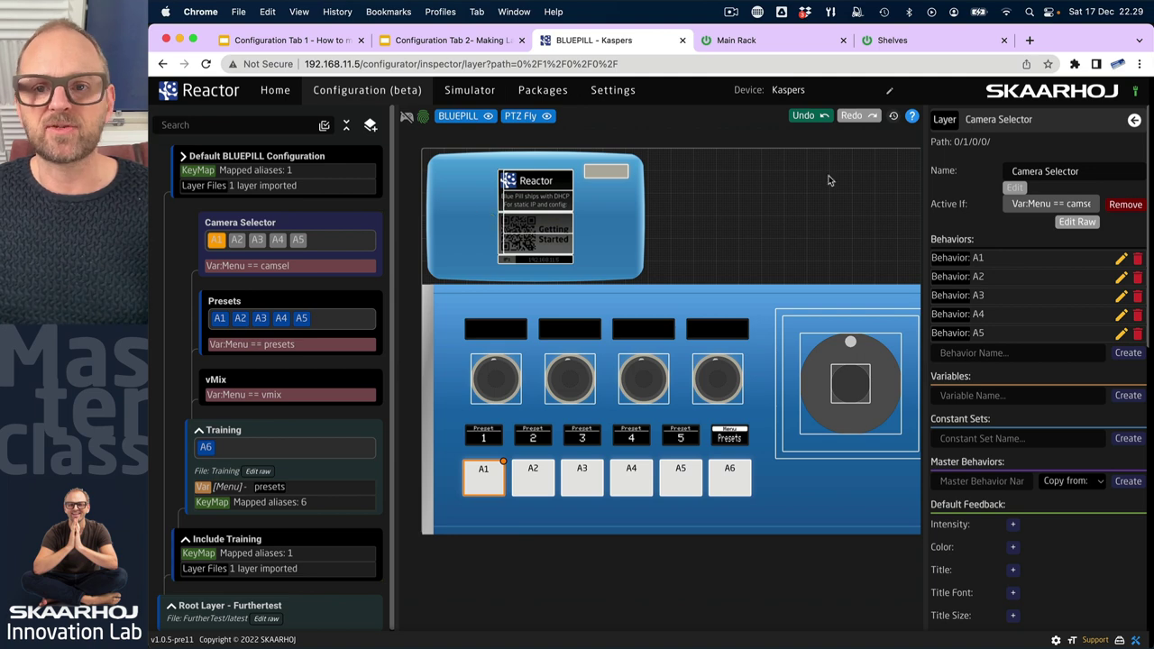
pyautogui.click(944, 121)
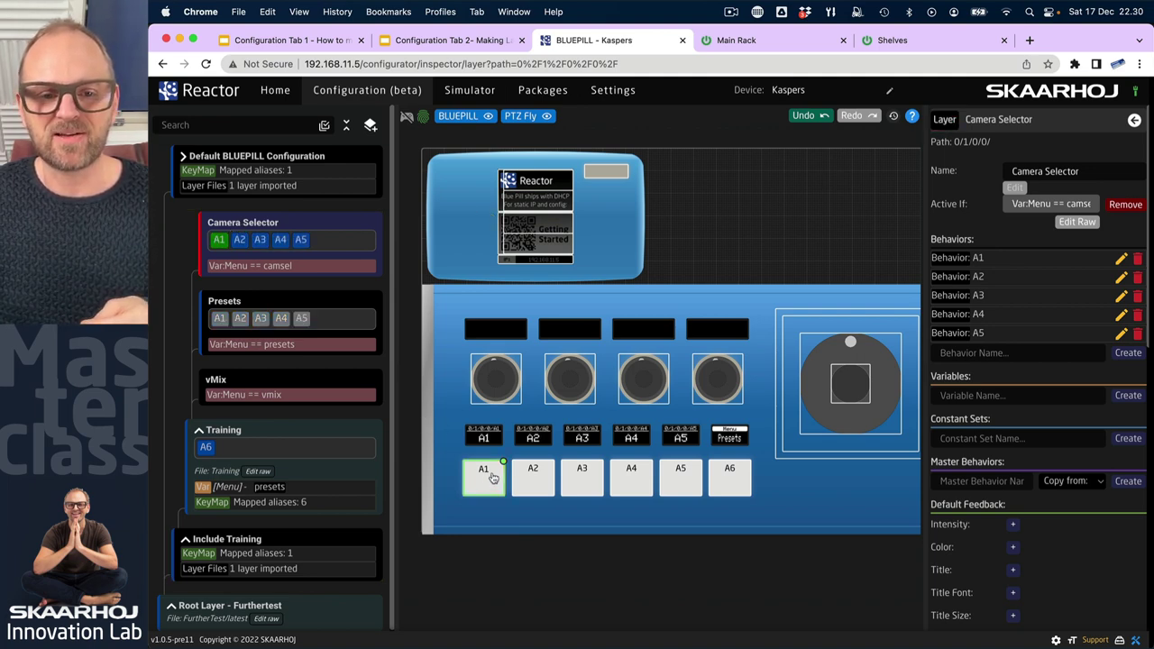
pyautogui.scroll(3, 506, 464)
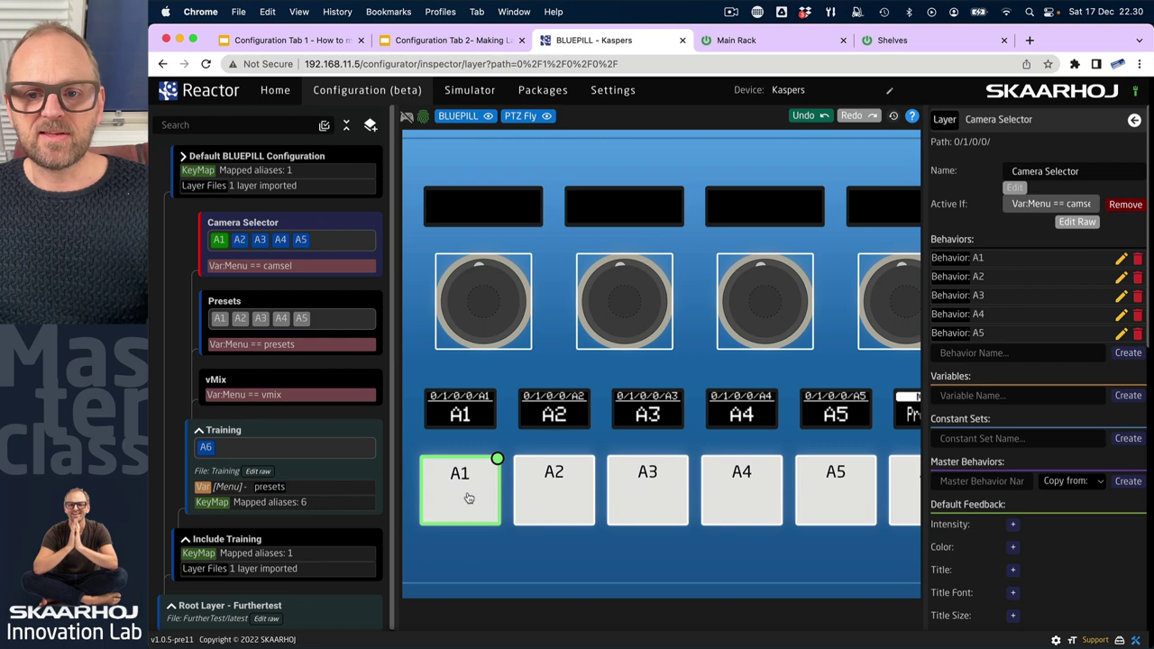
pyautogui.click(468, 498)
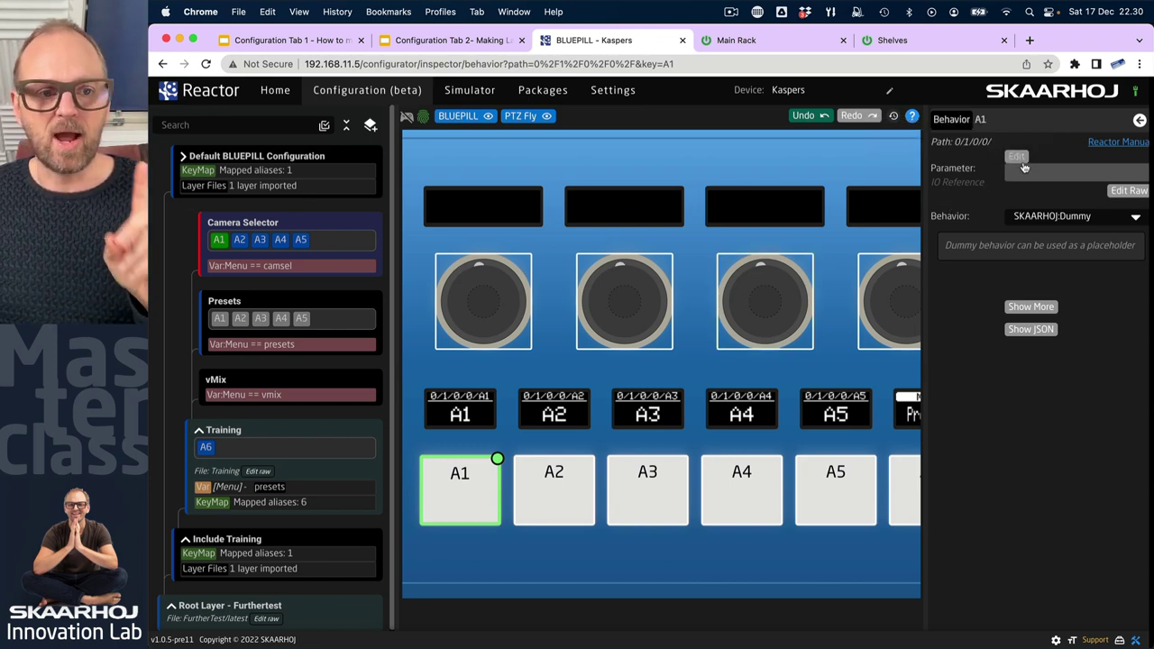
# View Training's raw JSON, then expand Root Layer, Include Training and Training in the configurator.
pyautogui.click(265, 472)
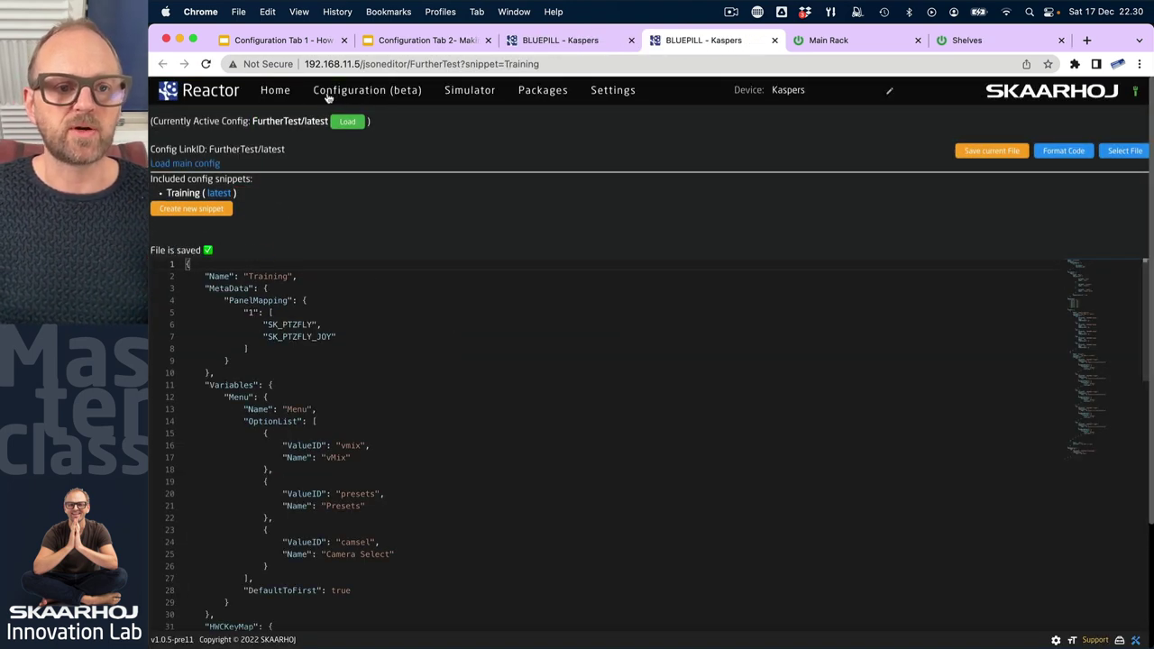
pyautogui.click(335, 94)
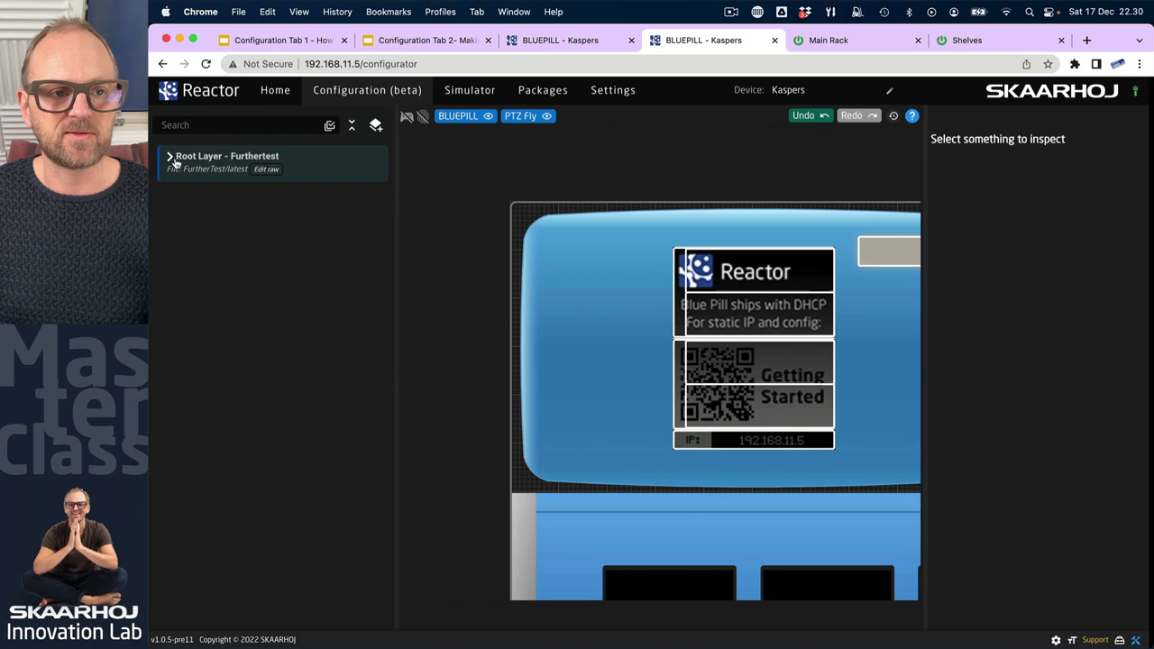
pyautogui.click(170, 160)
pyautogui.click(170, 159)
pyautogui.click(183, 222)
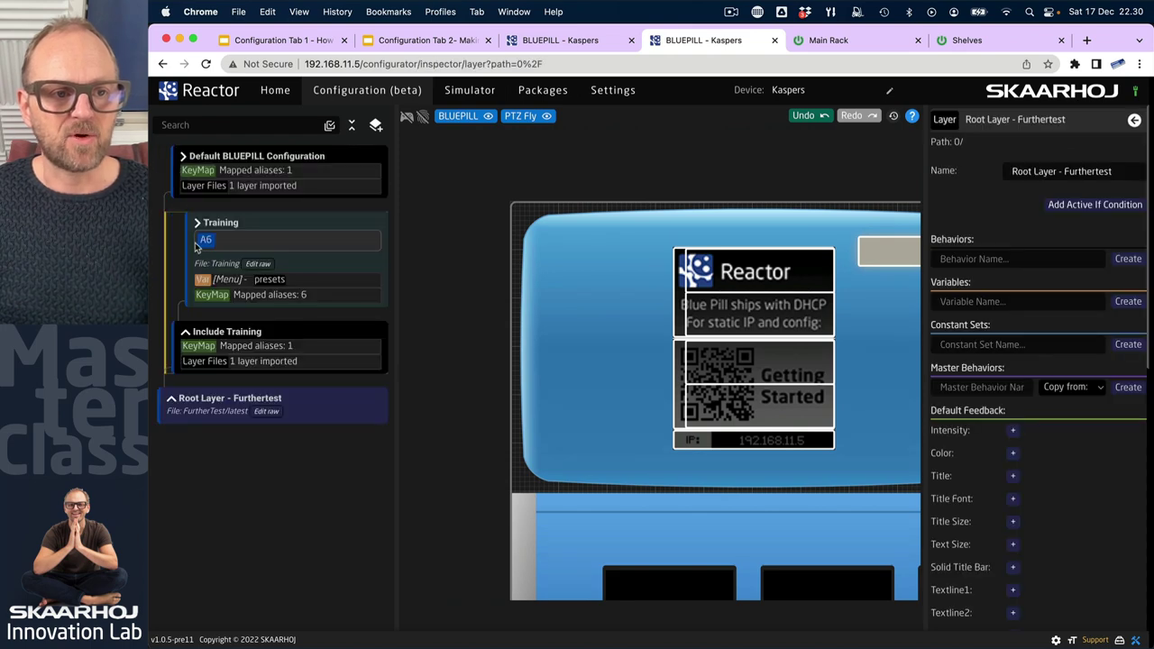
pyautogui.click(197, 224)
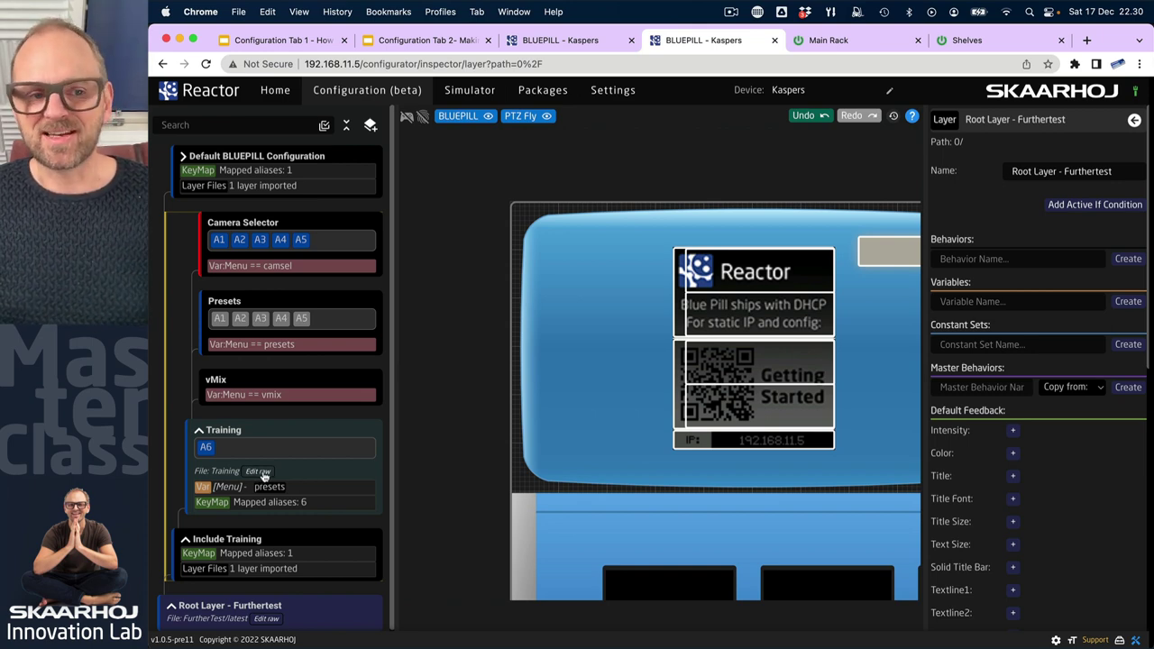
# Add a CameraSelect variable to the Training layer and open its Range 1–5 details.
pyautogui.click(335, 475)
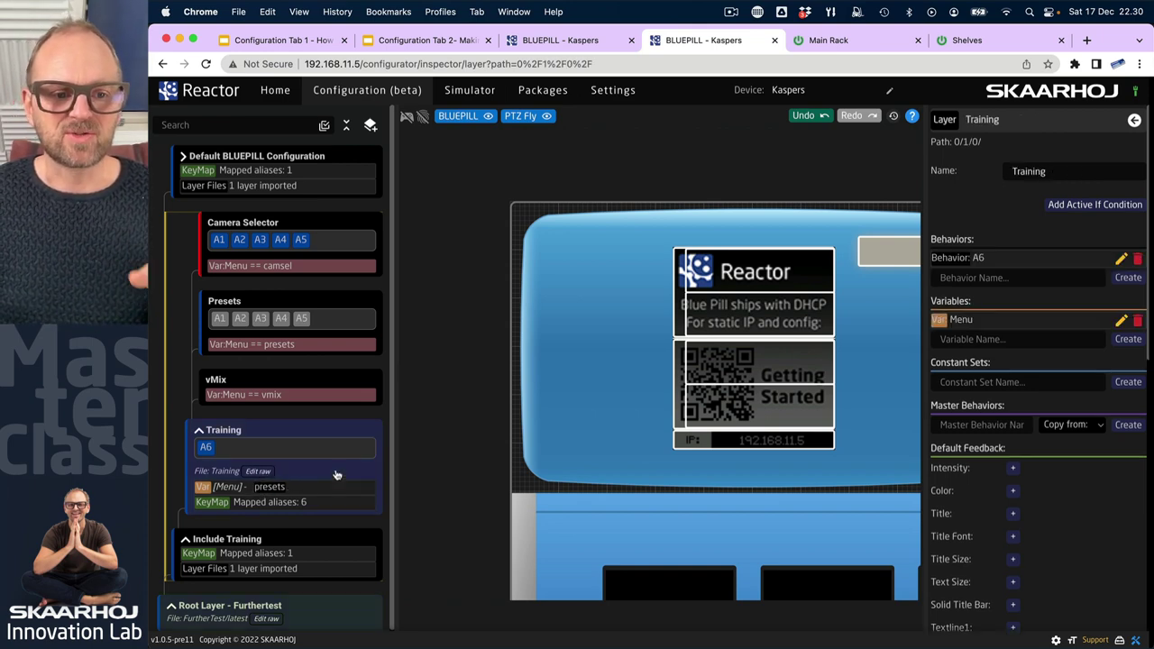
pyautogui.click(987, 339)
pyautogui.write('Caa')
pyautogui.write('meraSelect')
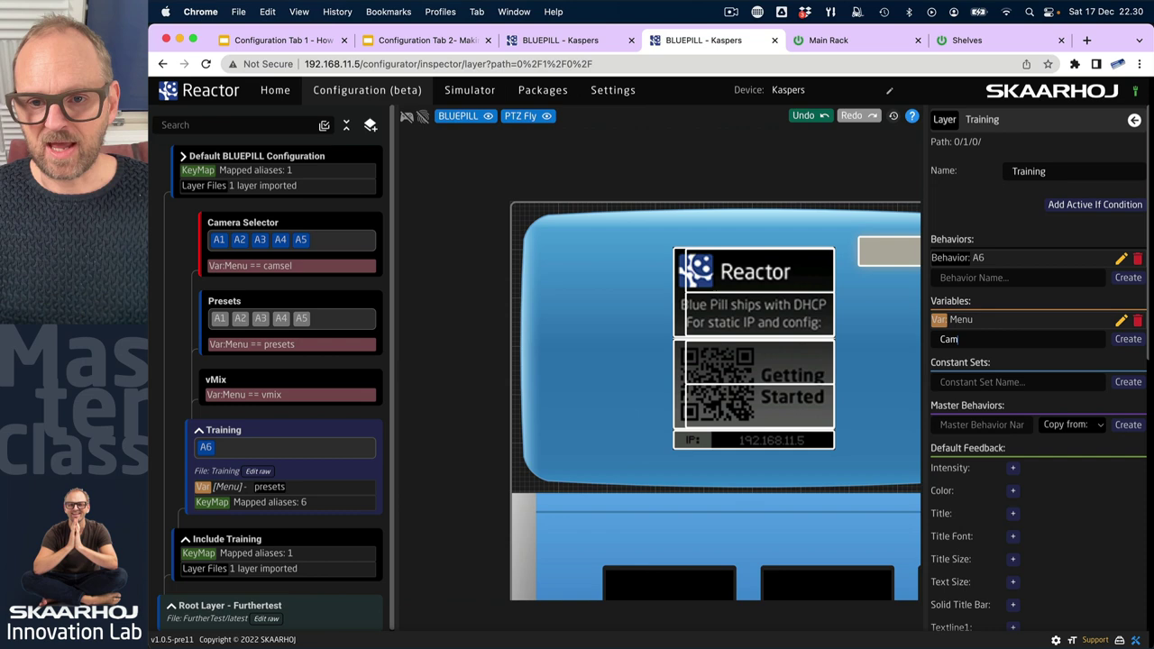
pyautogui.click(1126, 338)
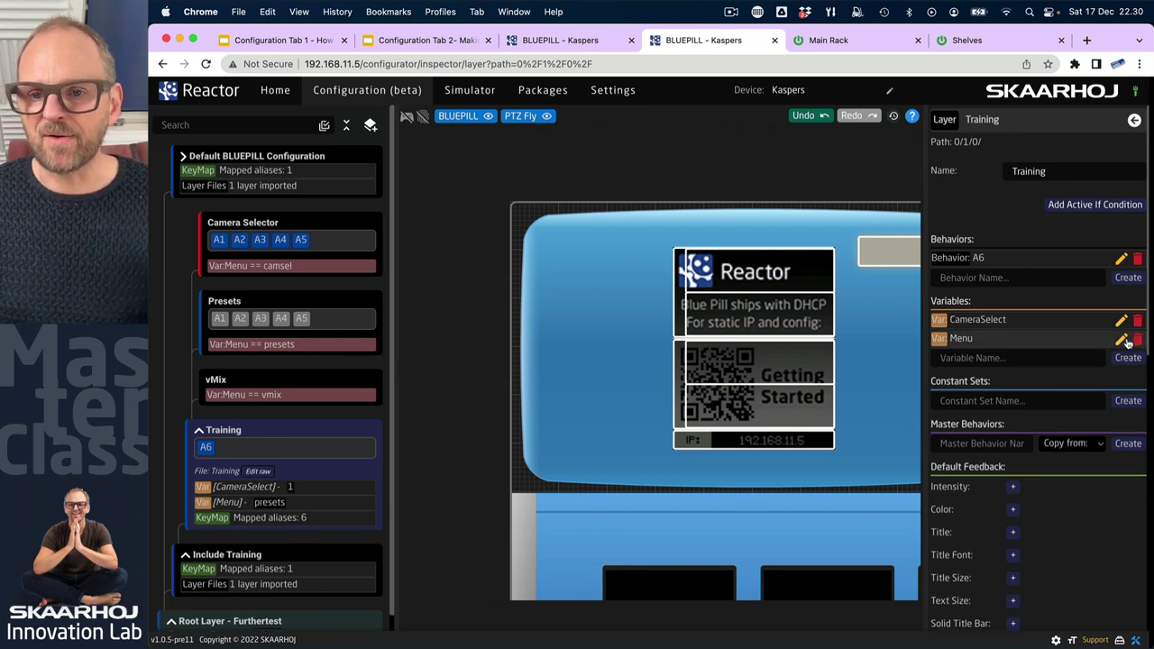
pyautogui.click(977, 319)
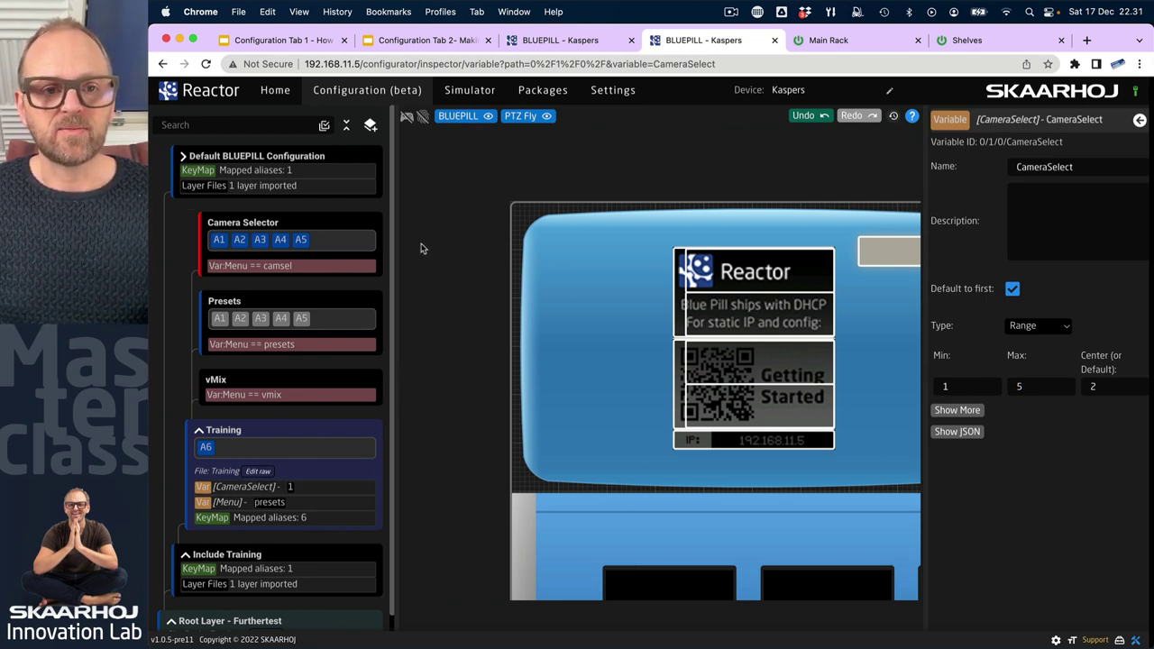
# Set button A1's parameter to the variable CameraSelect.
pyautogui.click(219, 241)
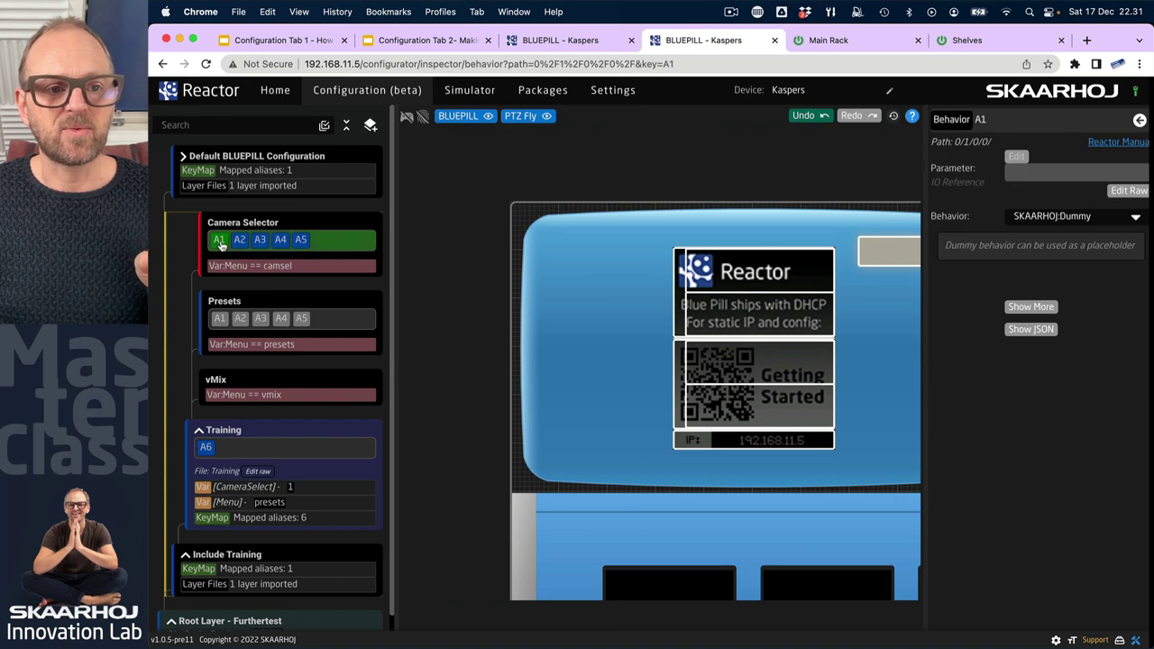
pyautogui.scroll(-5, 769, 217)
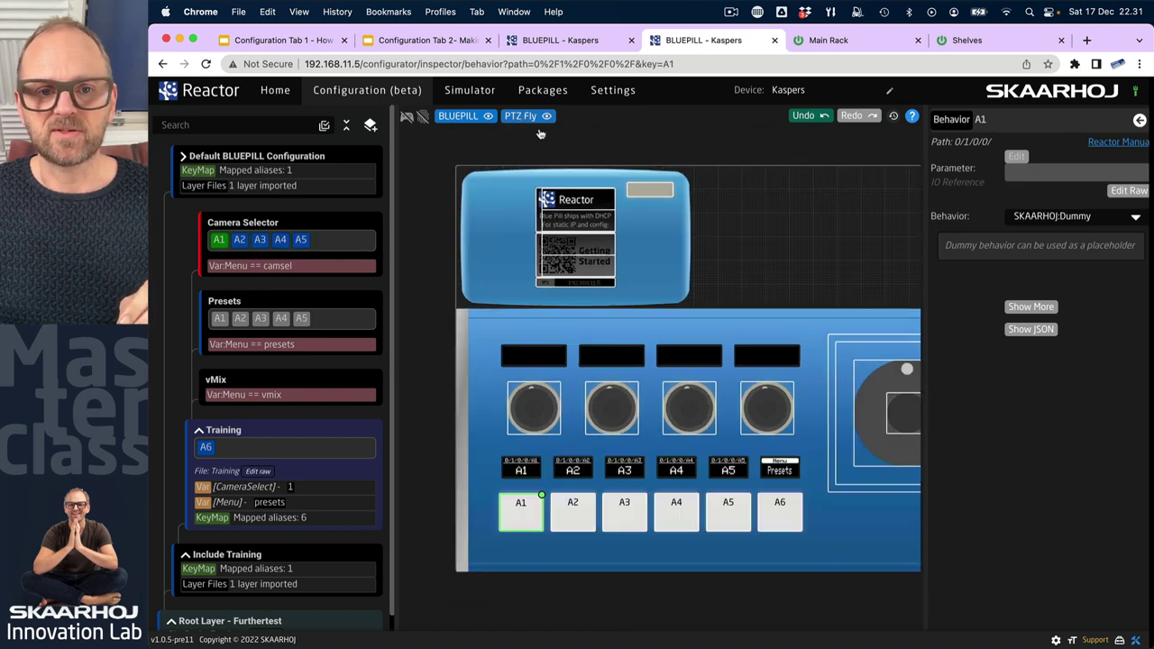
pyautogui.scroll(-3, 618, 437)
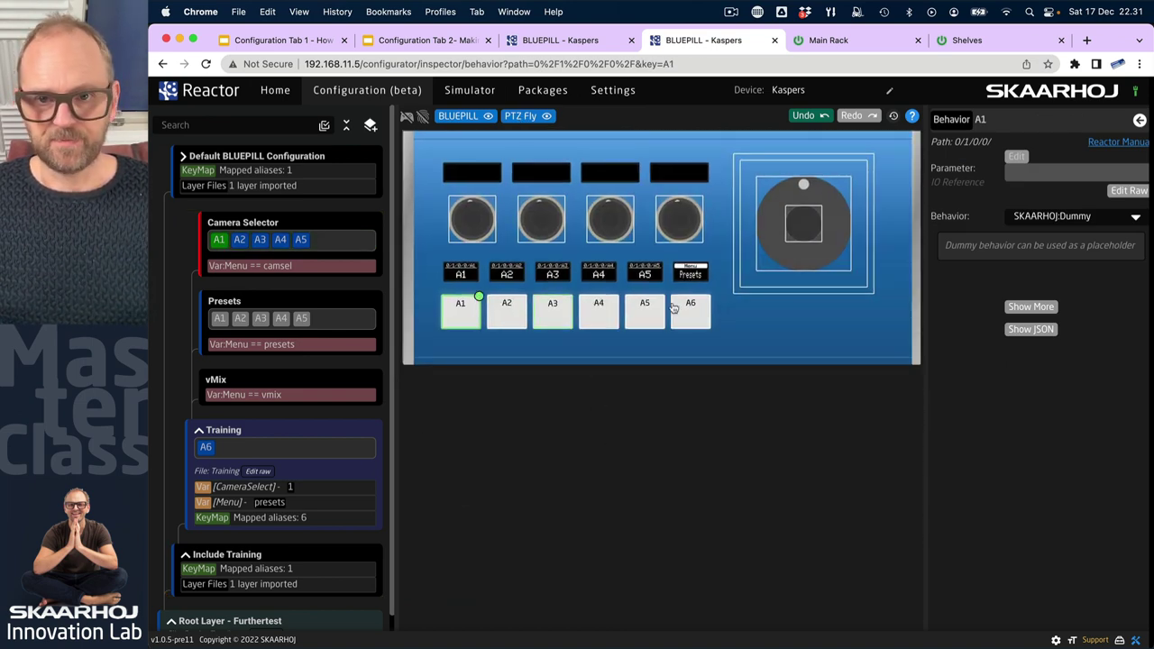
pyautogui.click(1024, 163)
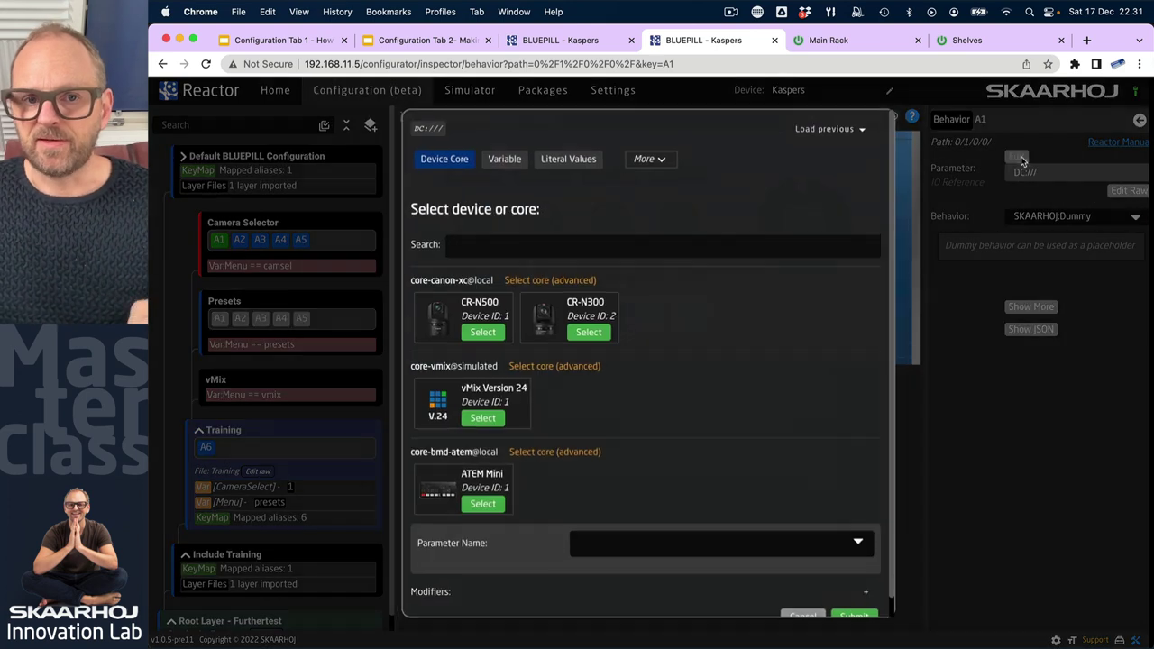
pyautogui.click(505, 167)
pyautogui.click(595, 369)
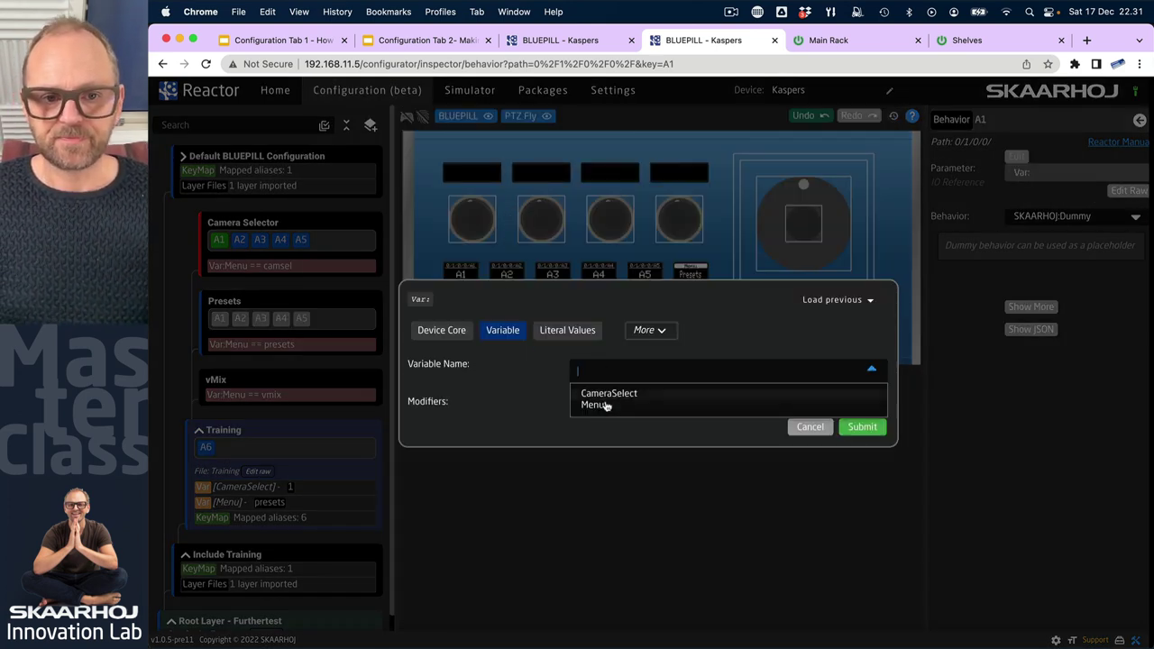
pyautogui.click(606, 390)
pyautogui.click(860, 427)
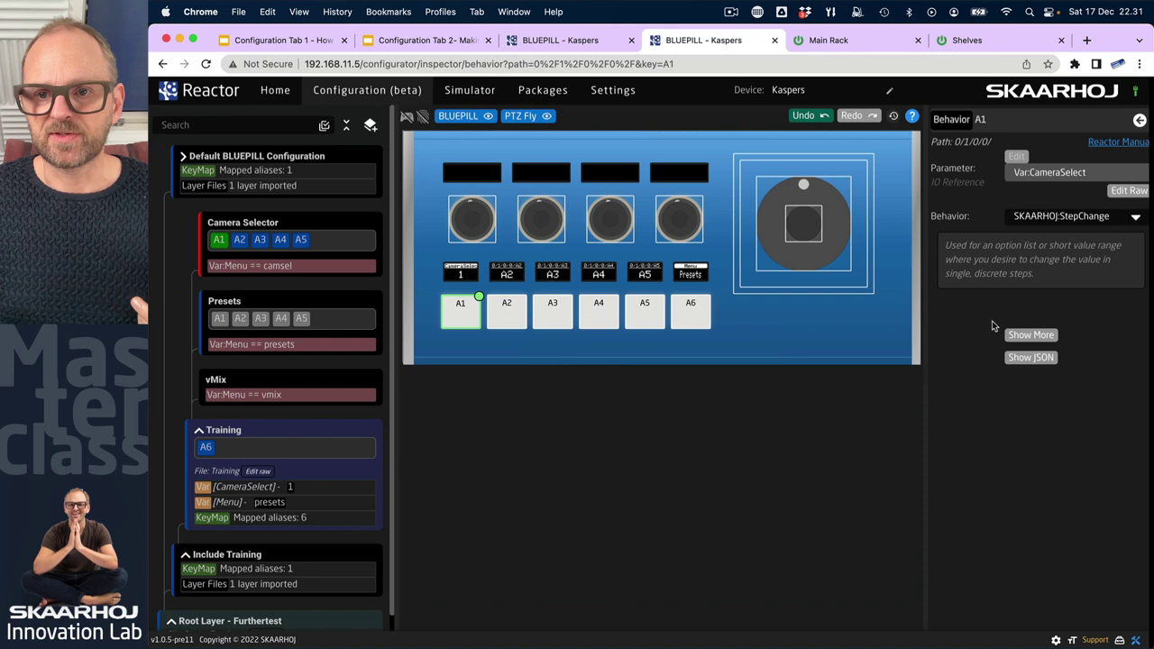
# Change A1's behavior to SKAARHOJ:SetValue.
pyautogui.click(1134, 218)
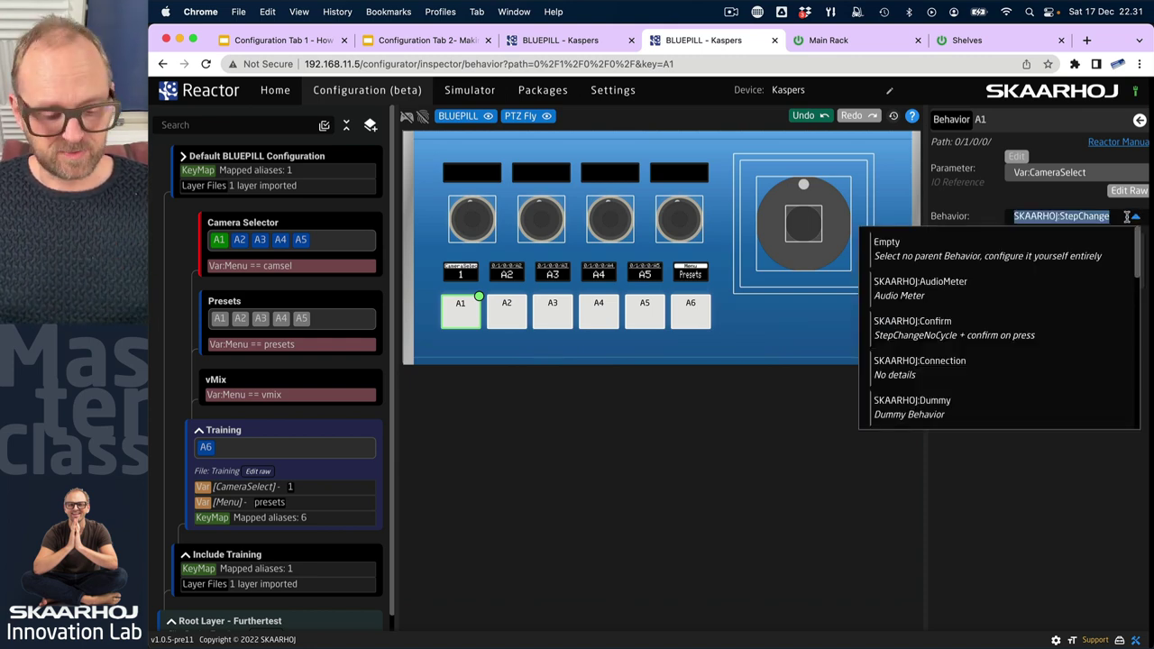
pyautogui.write('setVal')
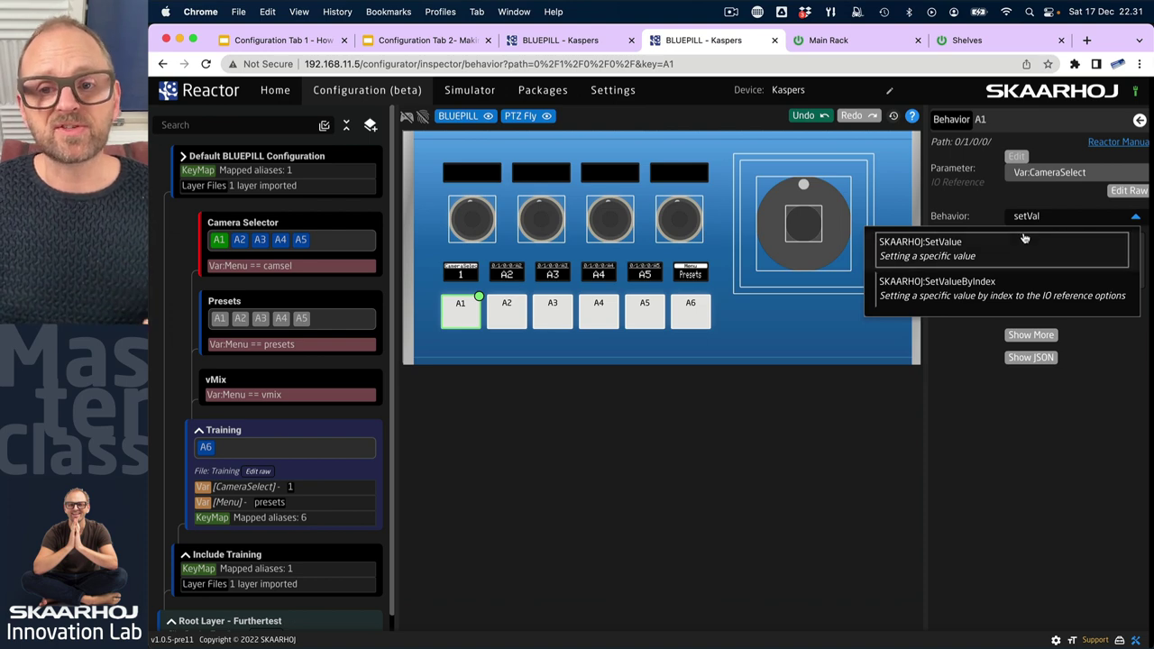
pyautogui.click(938, 241)
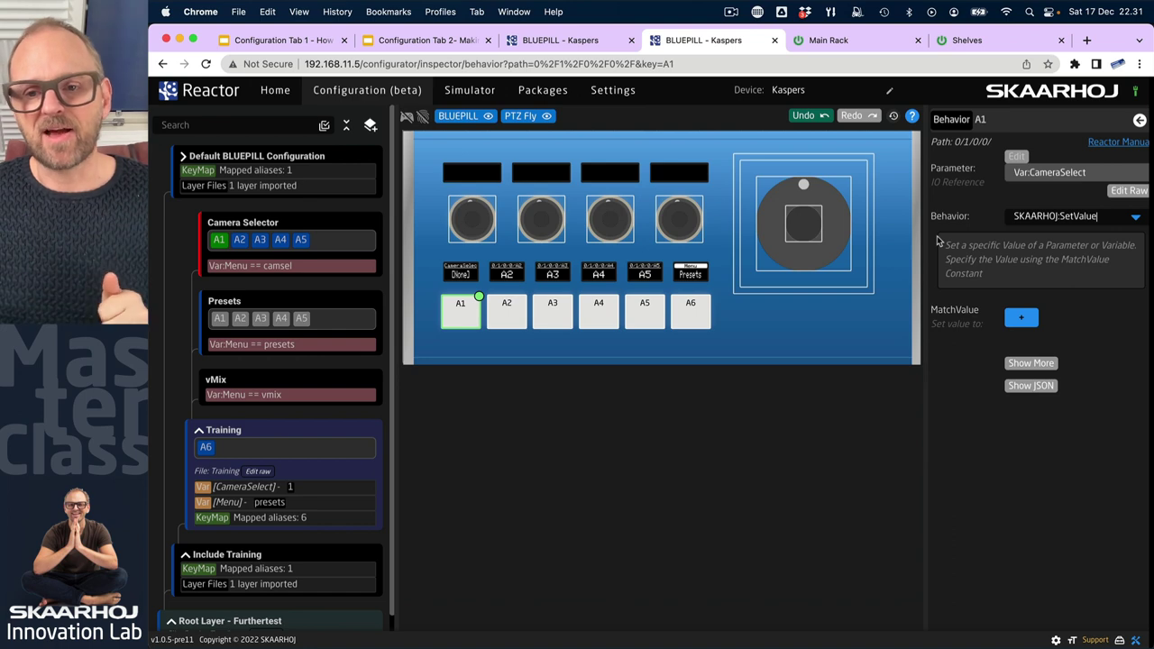
# Give A1's MatchValue the value 1 with the label 'Cam 1'.
pyautogui.click(1021, 317)
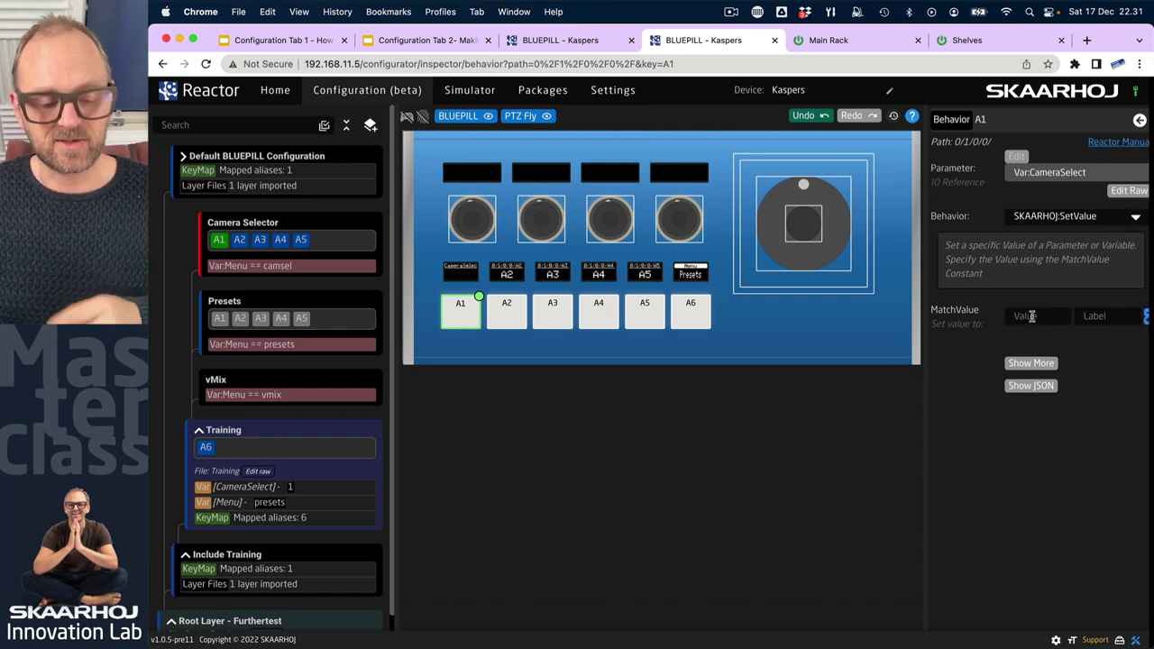
pyautogui.write('1')
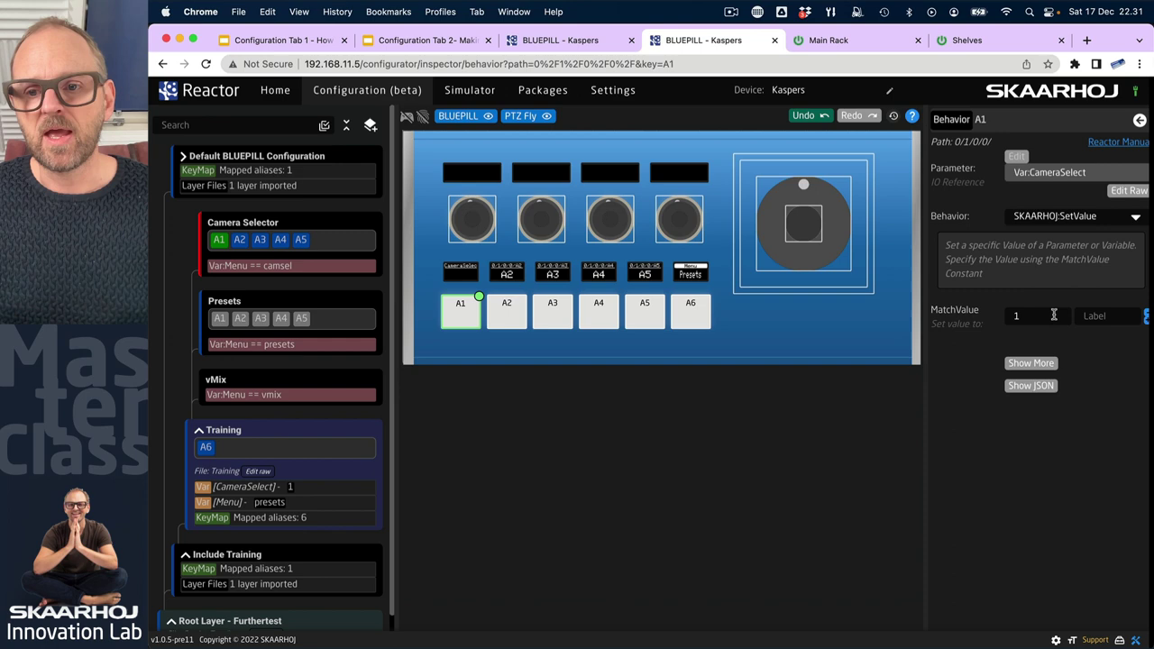
pyautogui.click(1107, 317)
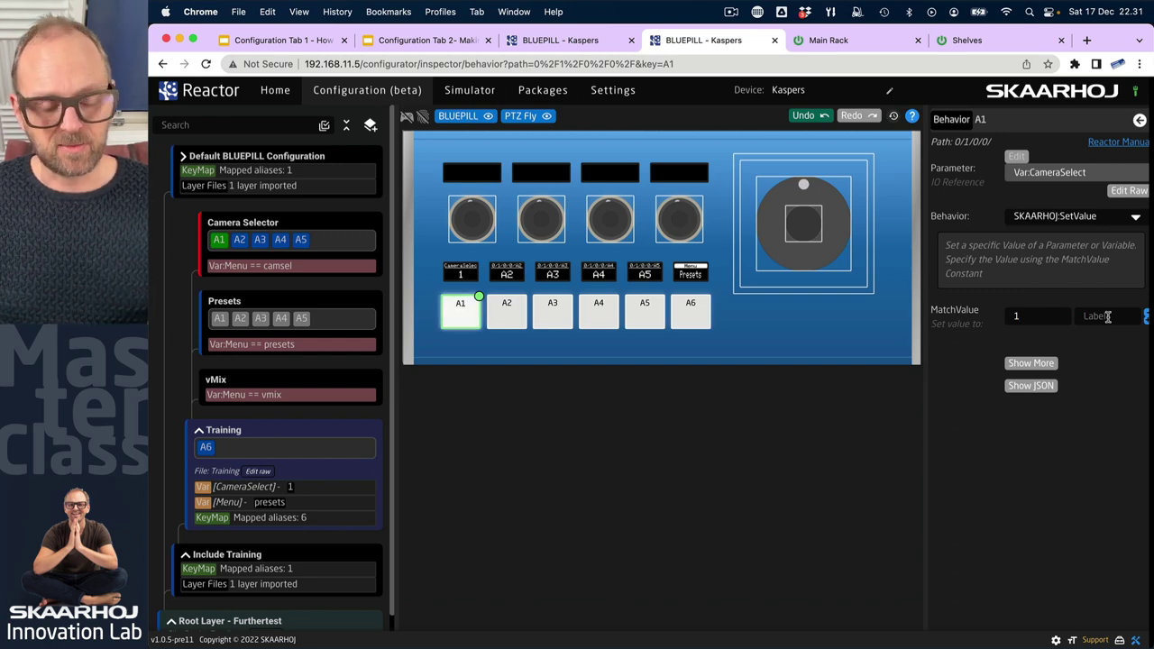
pyautogui.write('Ca')
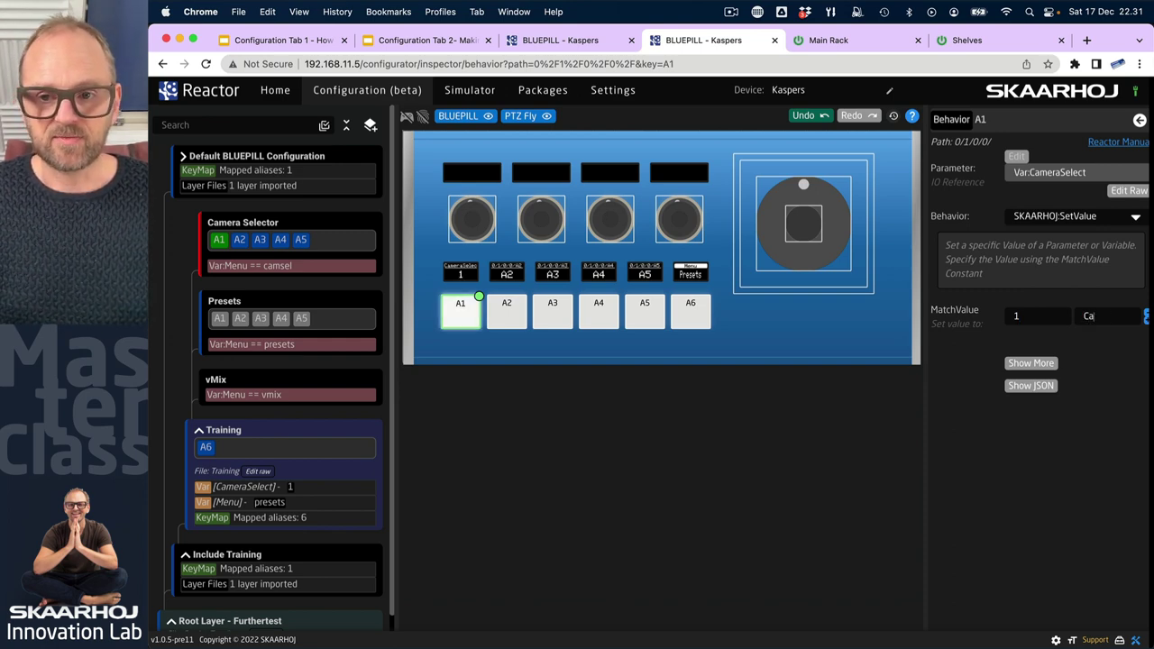
pyautogui.write('m 1')
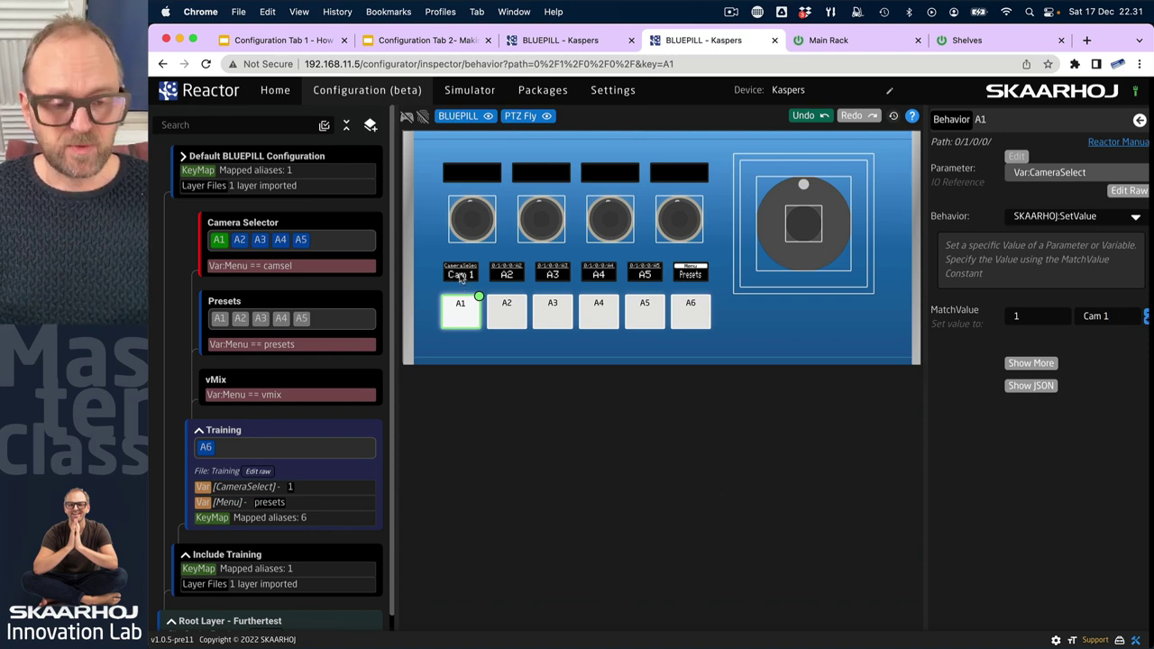
pyautogui.scroll(3, 461, 275)
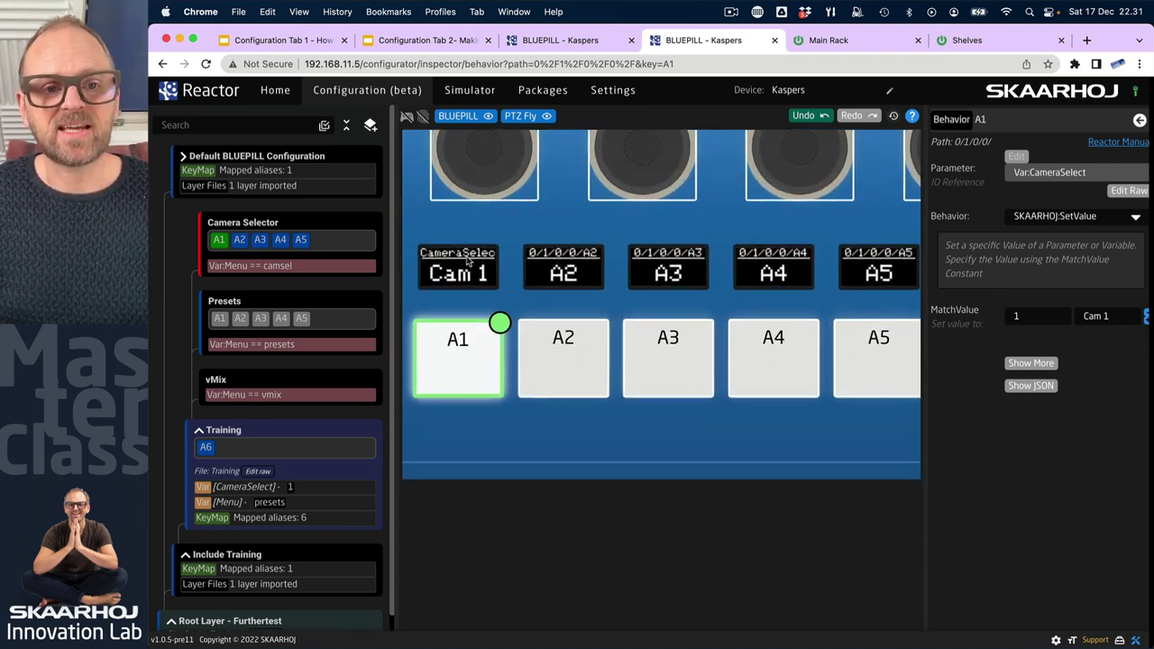
# Rename the CameraSelect variable to 'Camera'.
pyautogui.click(239, 488)
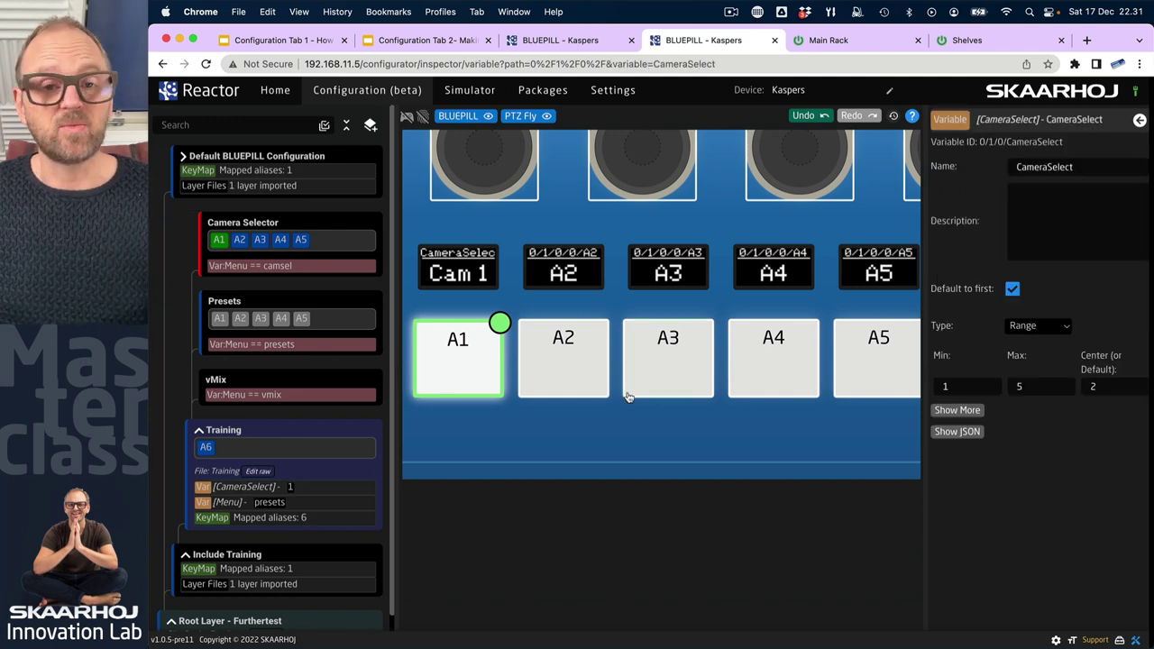
pyautogui.click(1081, 168)
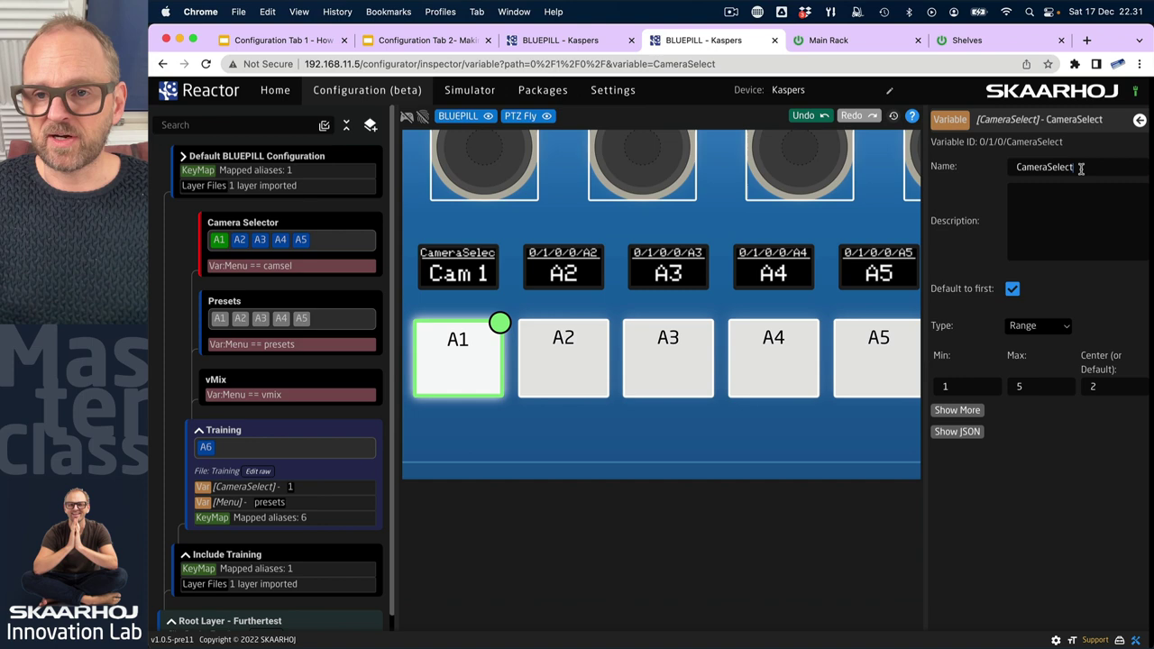
pyautogui.press('BackSpace')
pyautogui.press('BackSpace')
pyautogui.press('BackSpace')
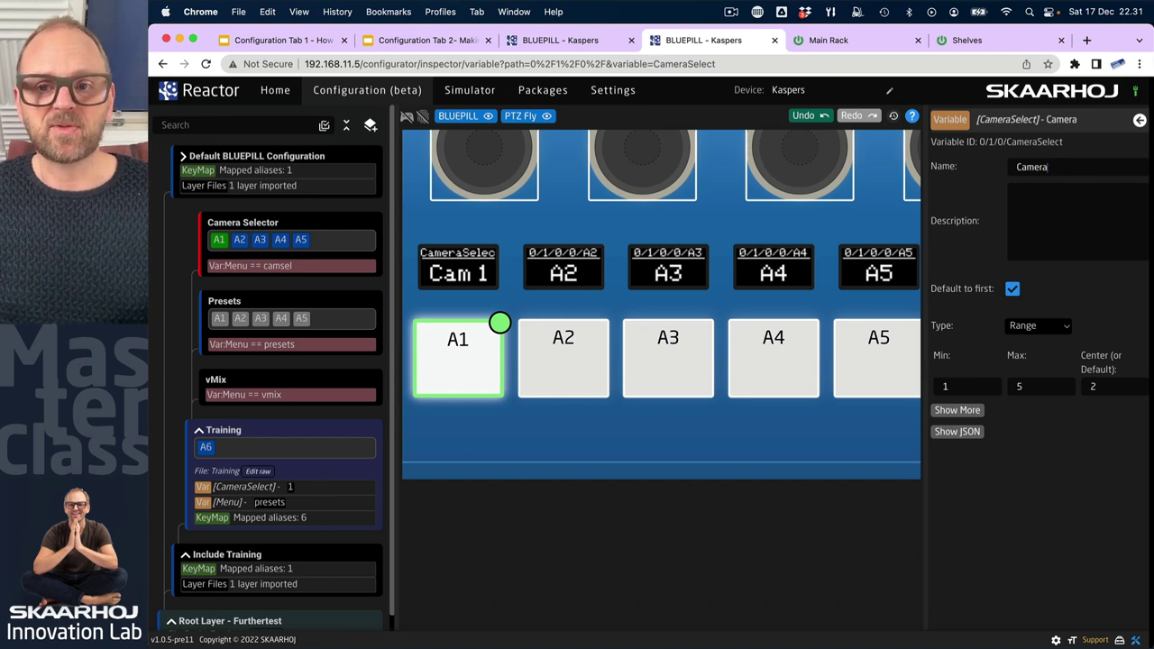
pyautogui.click(1023, 461)
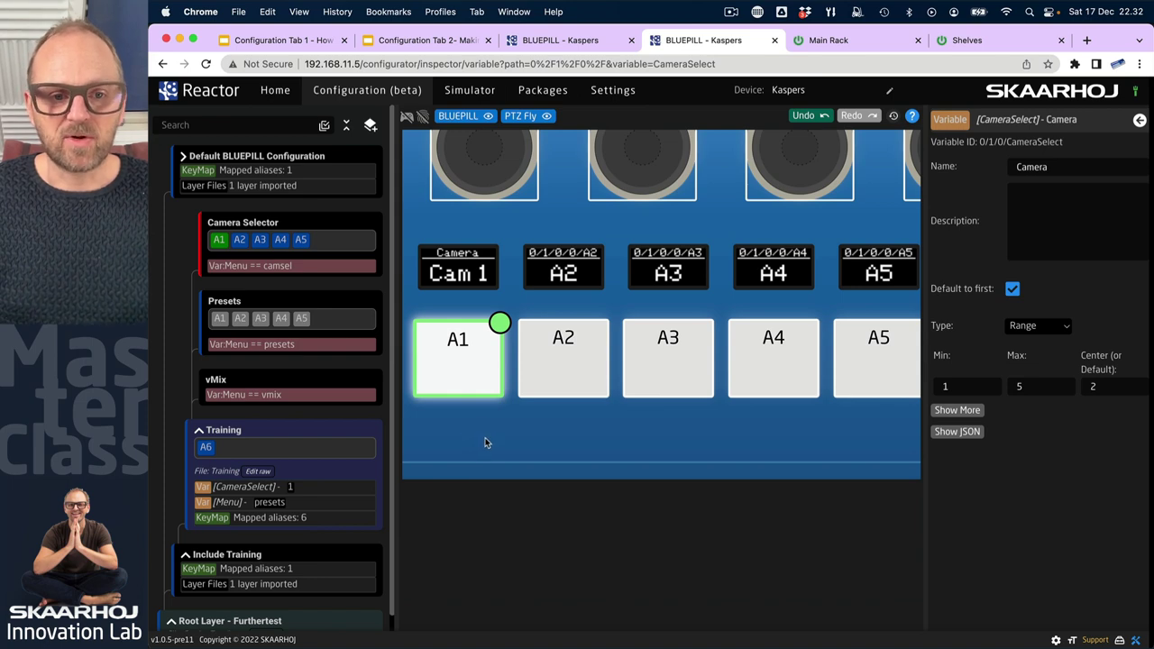
# Batch-edit A1–A5, copying A1's CameraSelect parameter and SetValue behavior down to A2–A5.
pyautogui.moveTo(465, 435); pyautogui.dragTo(868, 362)
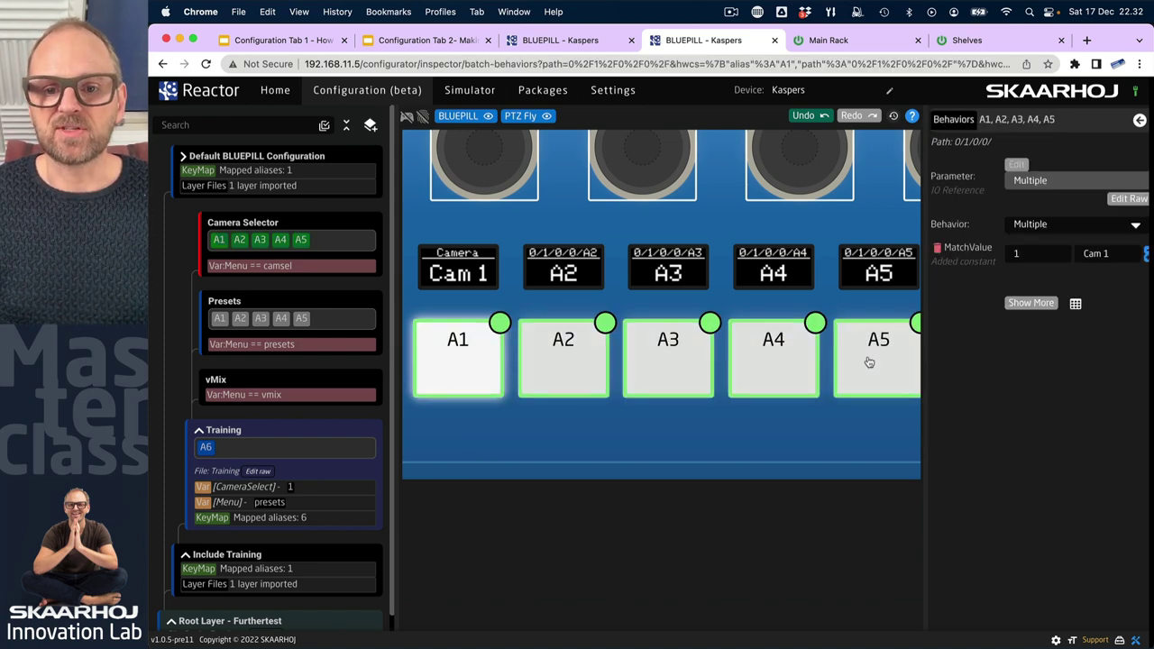
pyautogui.click(1074, 305)
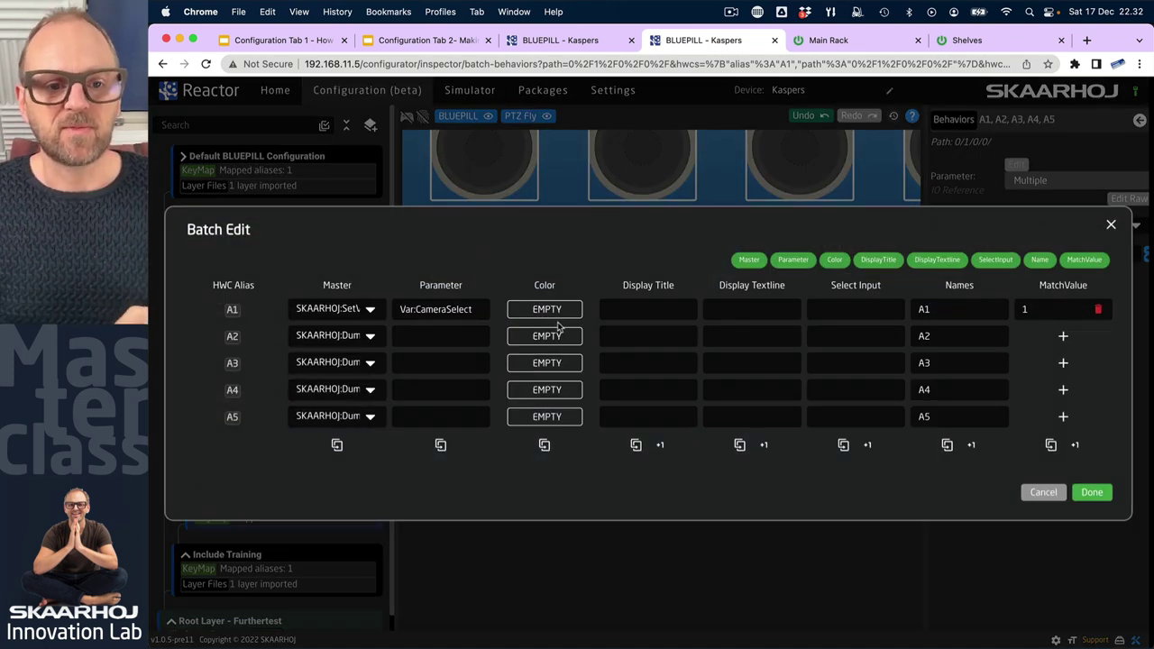
pyautogui.click(474, 312)
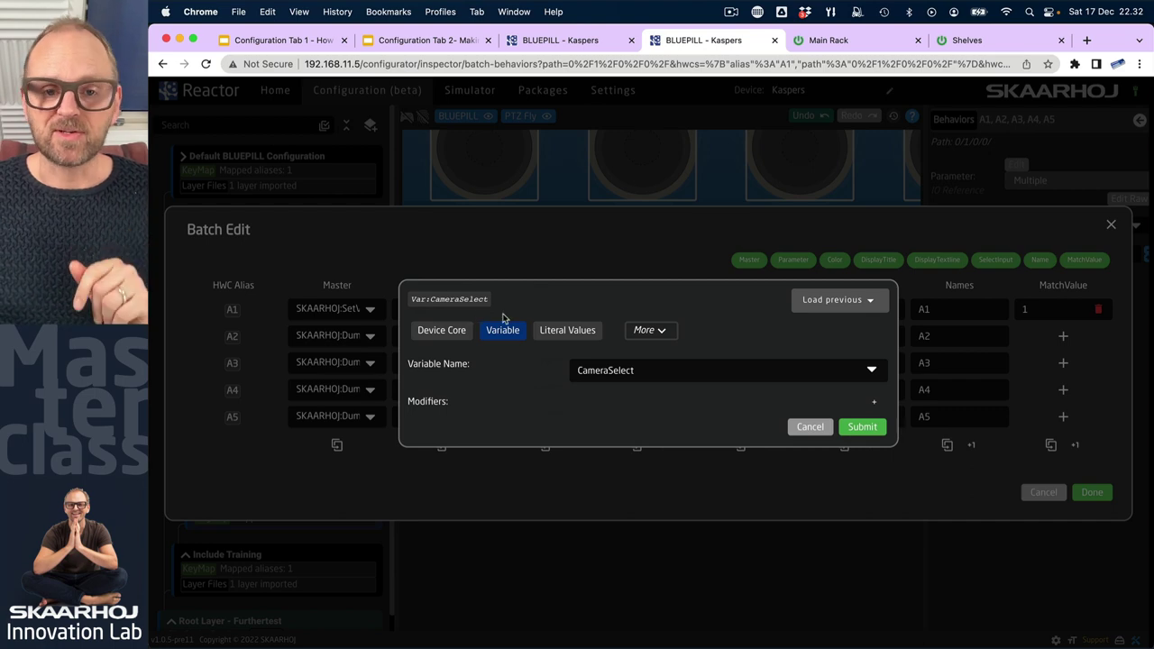
pyautogui.click(817, 430)
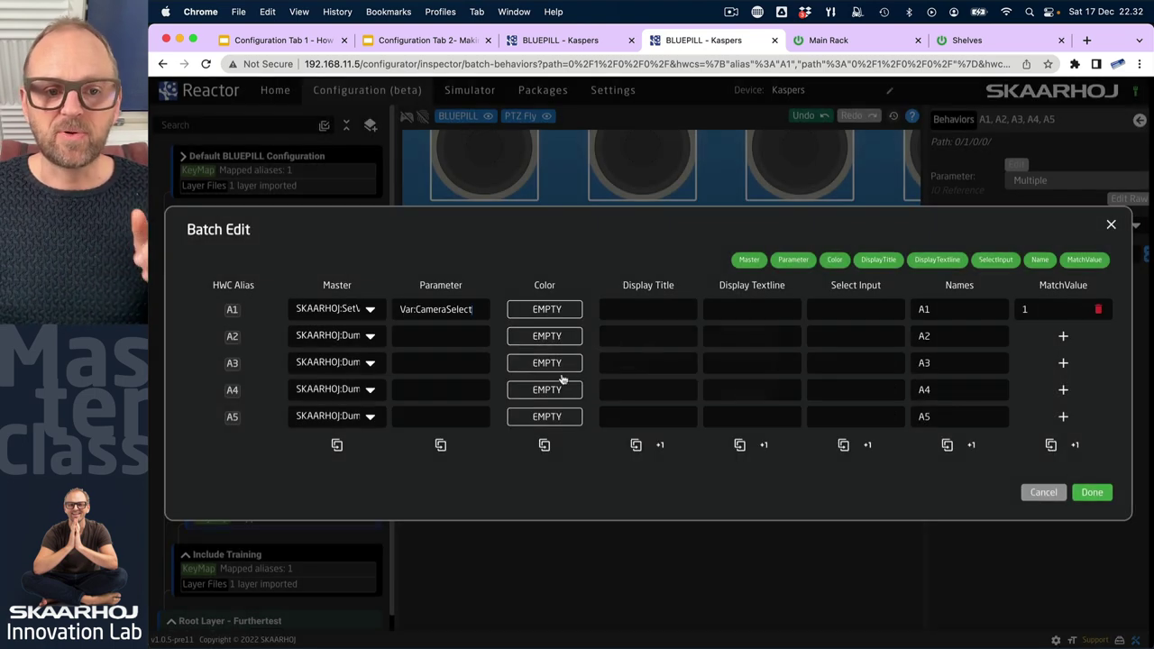
pyautogui.click(442, 443)
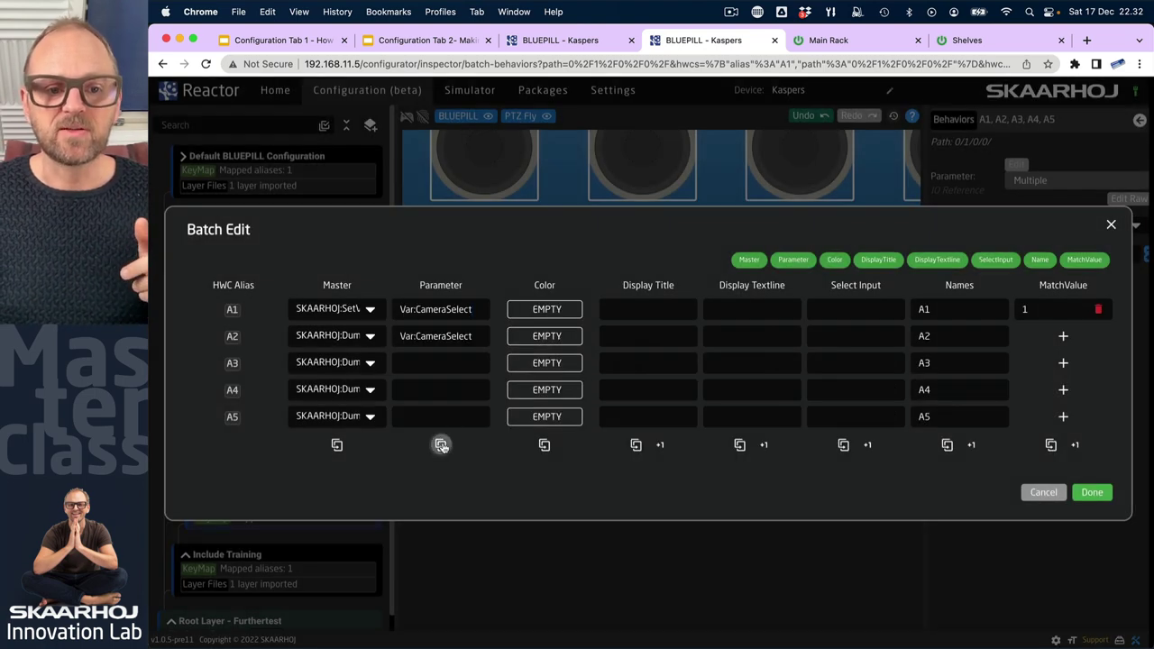
pyautogui.click(350, 311)
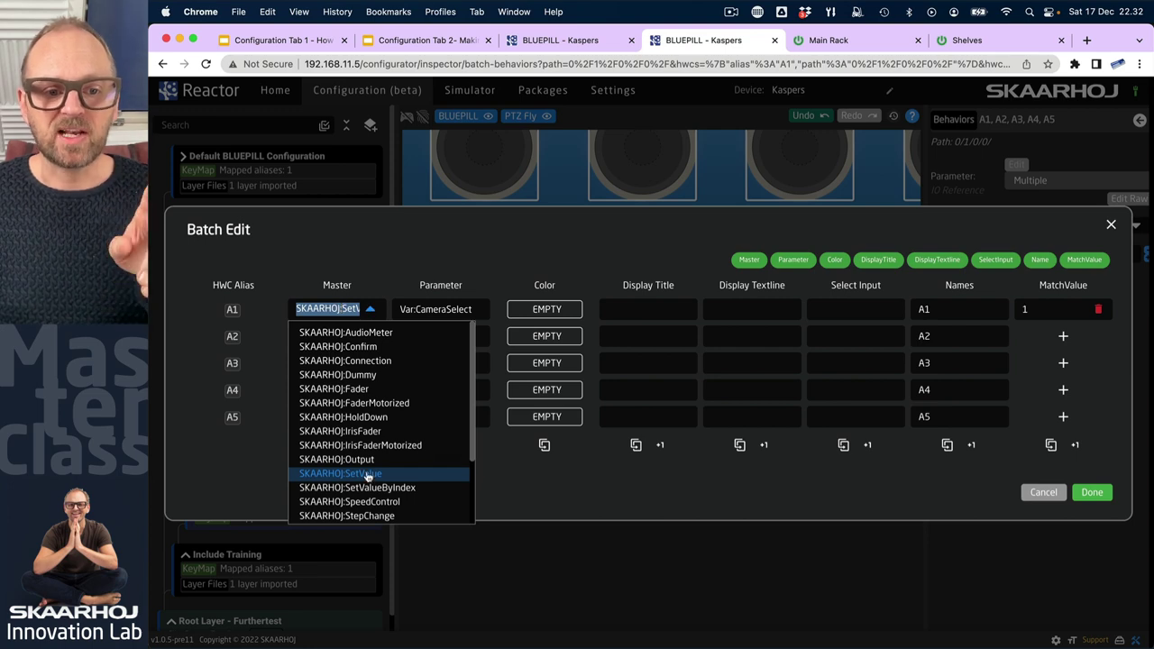
pyautogui.click(364, 474)
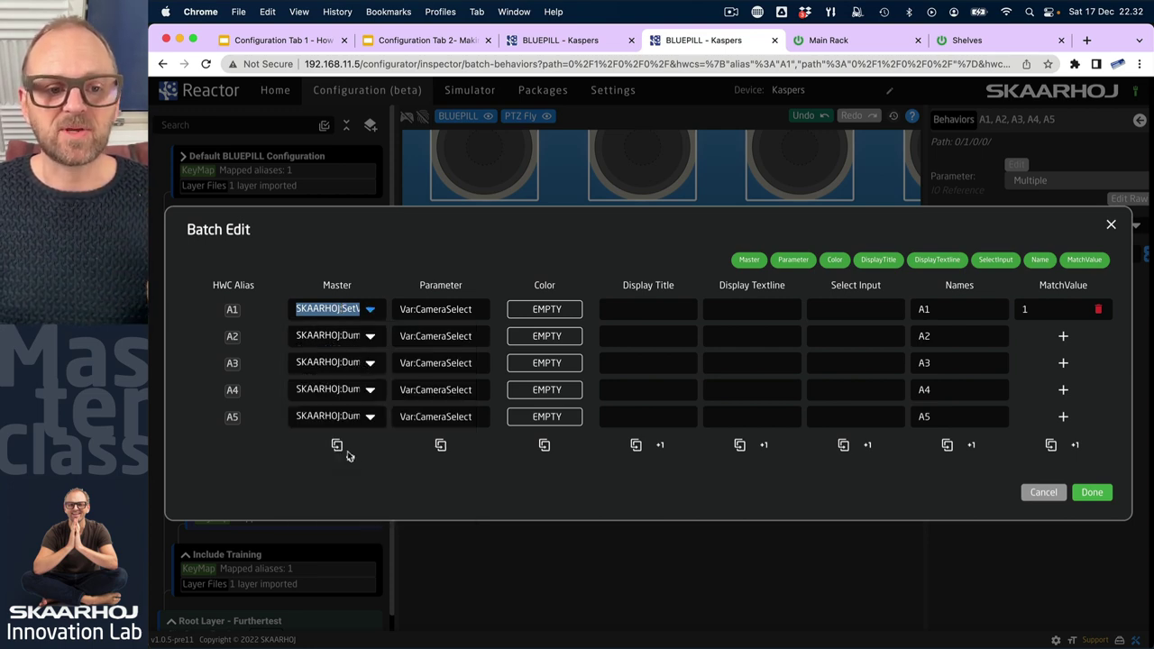
pyautogui.click(338, 443)
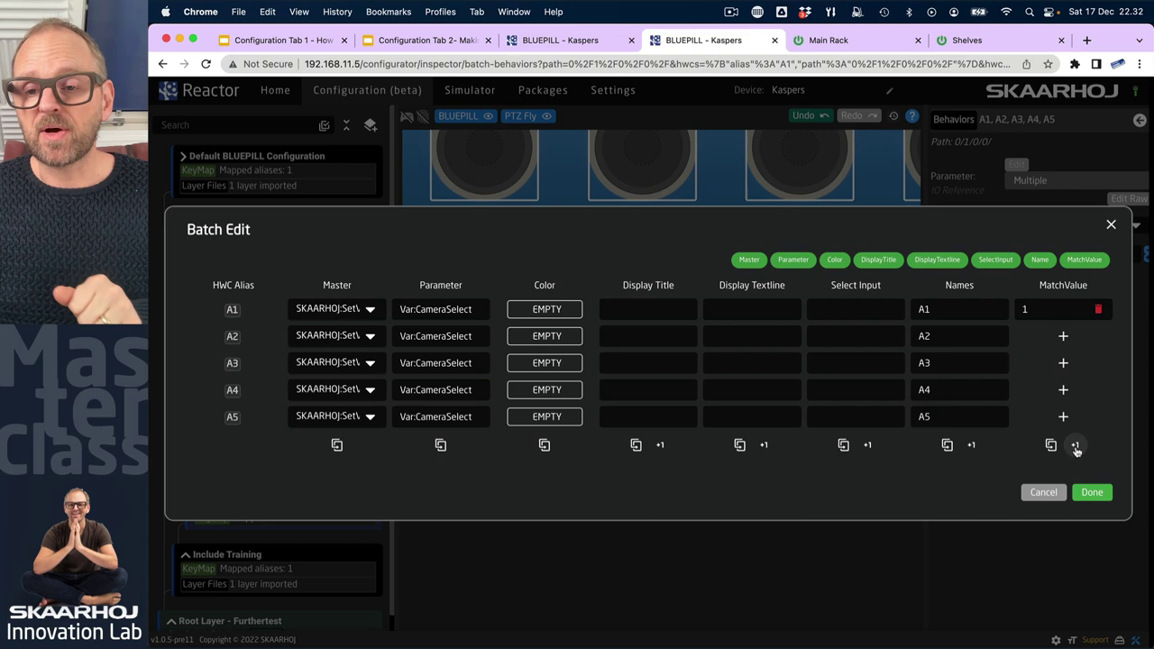
# Fill incrementing MatchValues 1–5 down the rows and apply the batch edit.
pyautogui.click(1074, 445)
pyautogui.click(1074, 446)
pyautogui.click(1075, 445)
pyautogui.click(1074, 445)
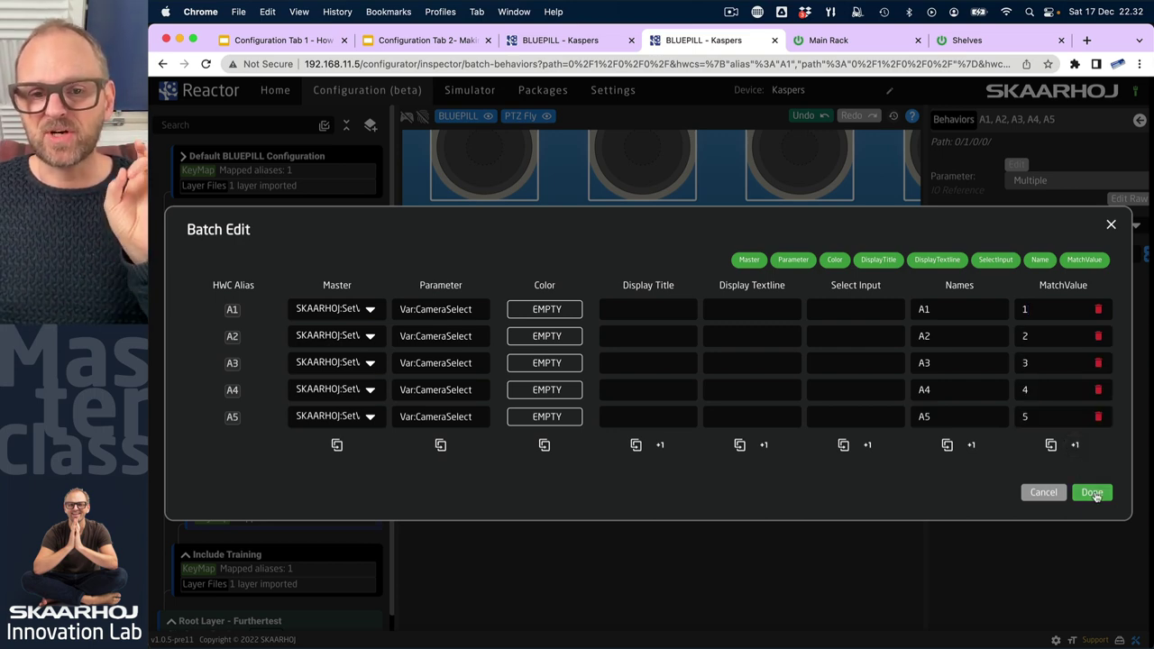
pyautogui.click(1091, 492)
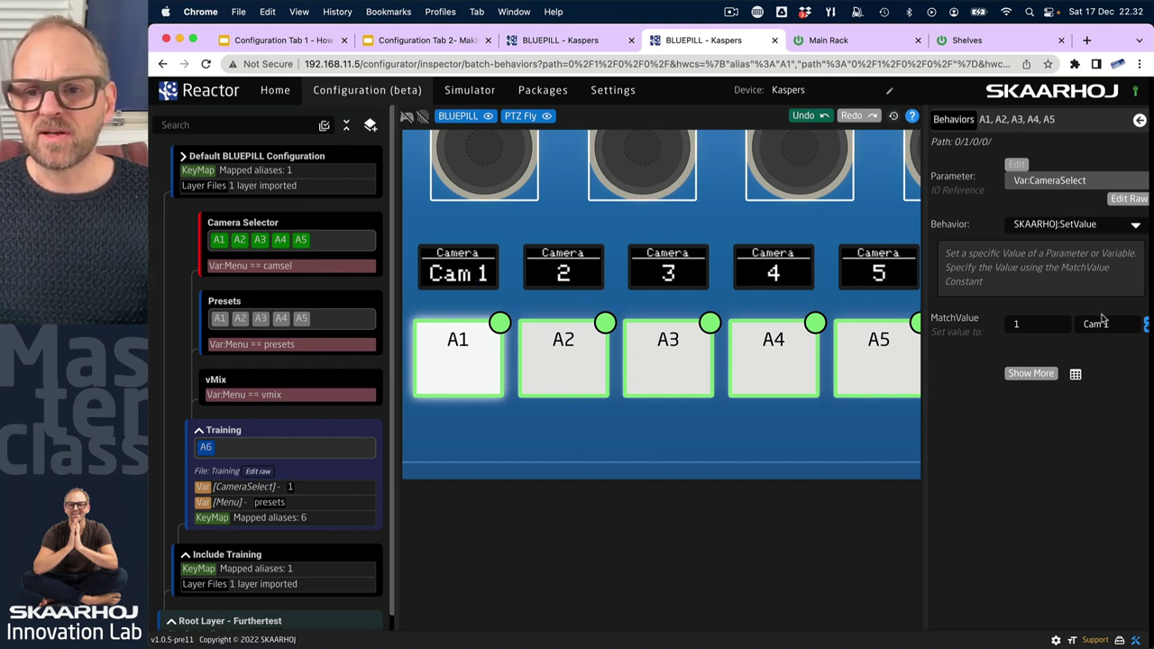
# Reopen batch editing for A1–A5, toggle the MatchValue column, and close it.
pyautogui.click(1075, 373)
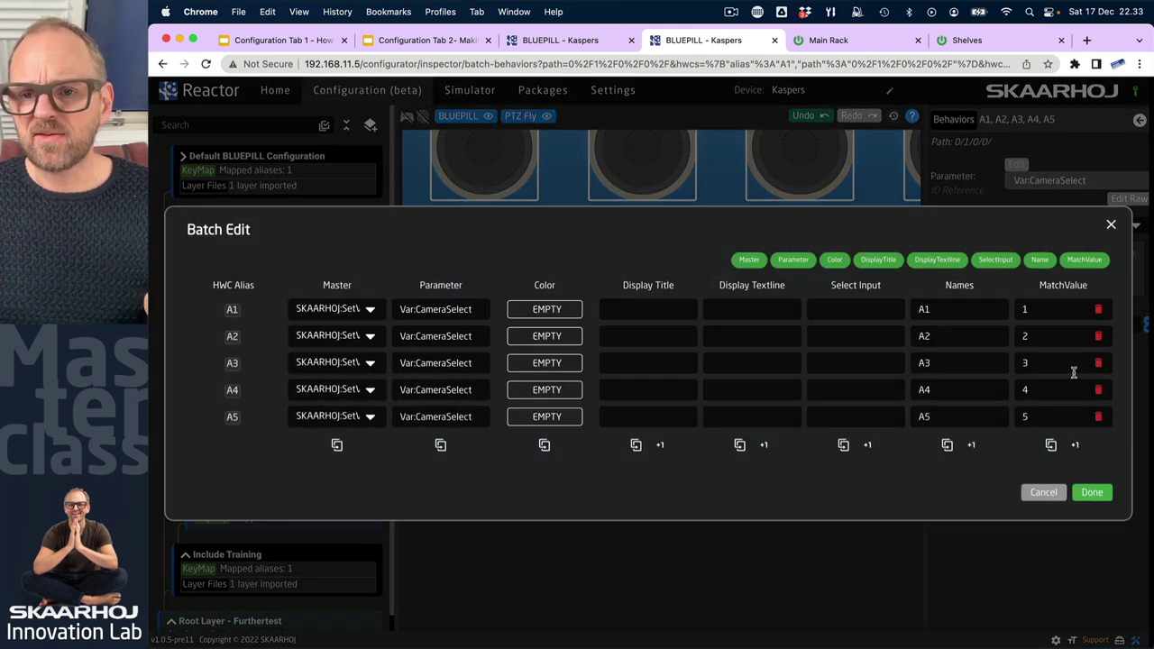
pyautogui.click(1086, 261)
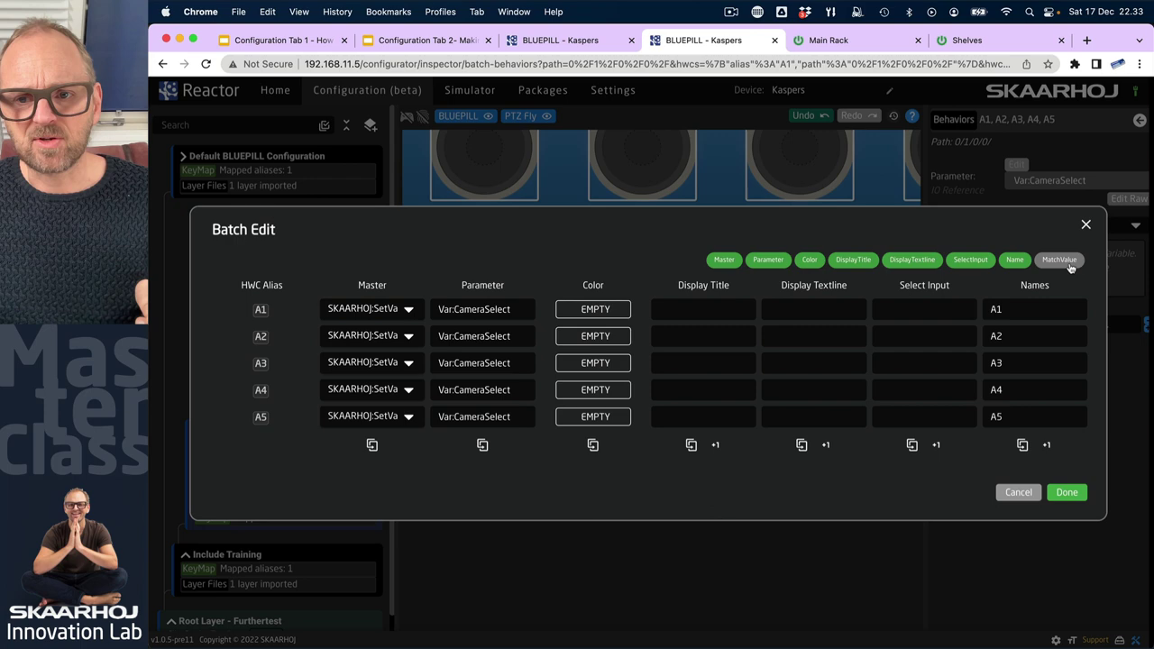
pyautogui.click(1086, 260)
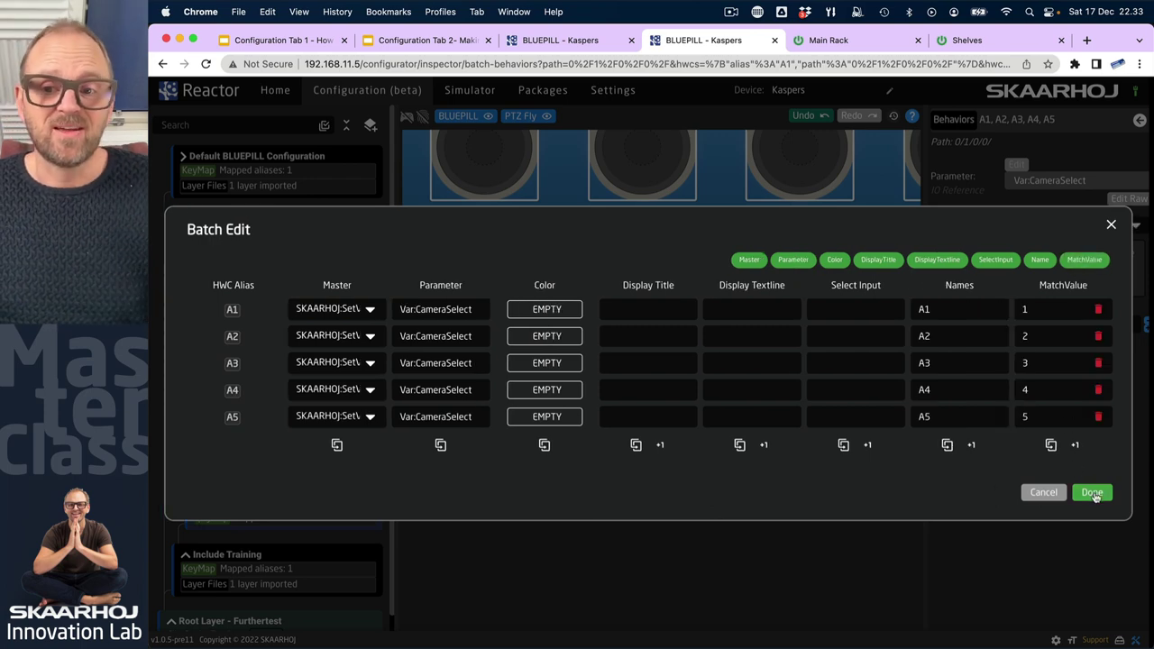
pyautogui.click(1093, 495)
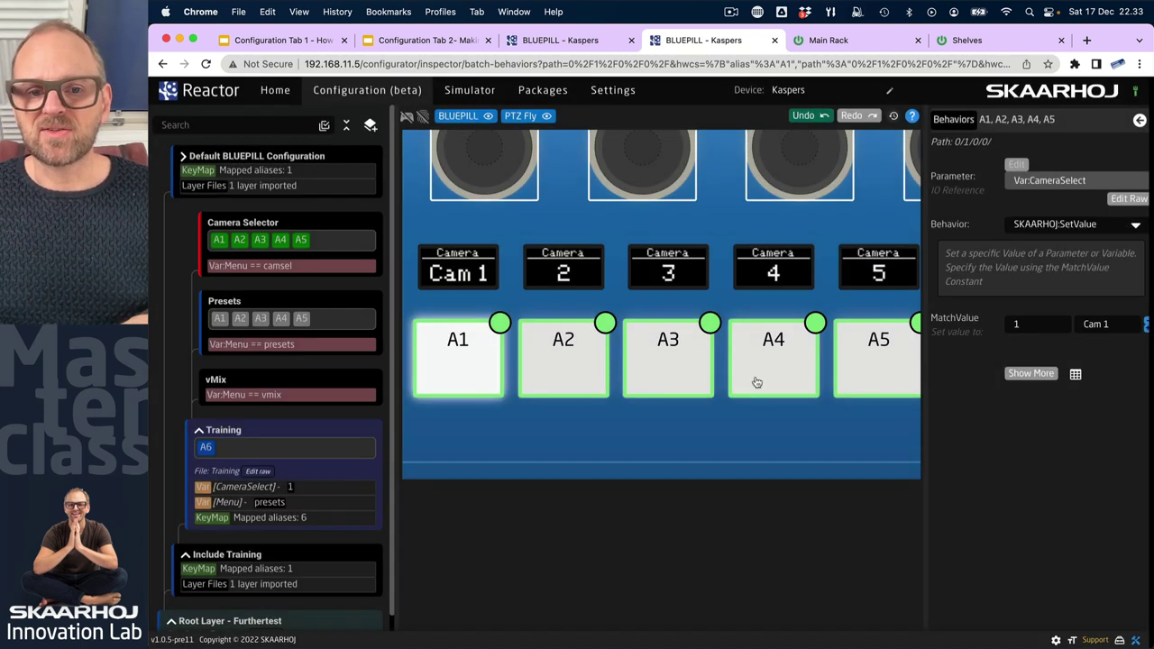
# Label A2's value 'Cam 2' and A3's value 'Cam 3'.
pyautogui.click(564, 369)
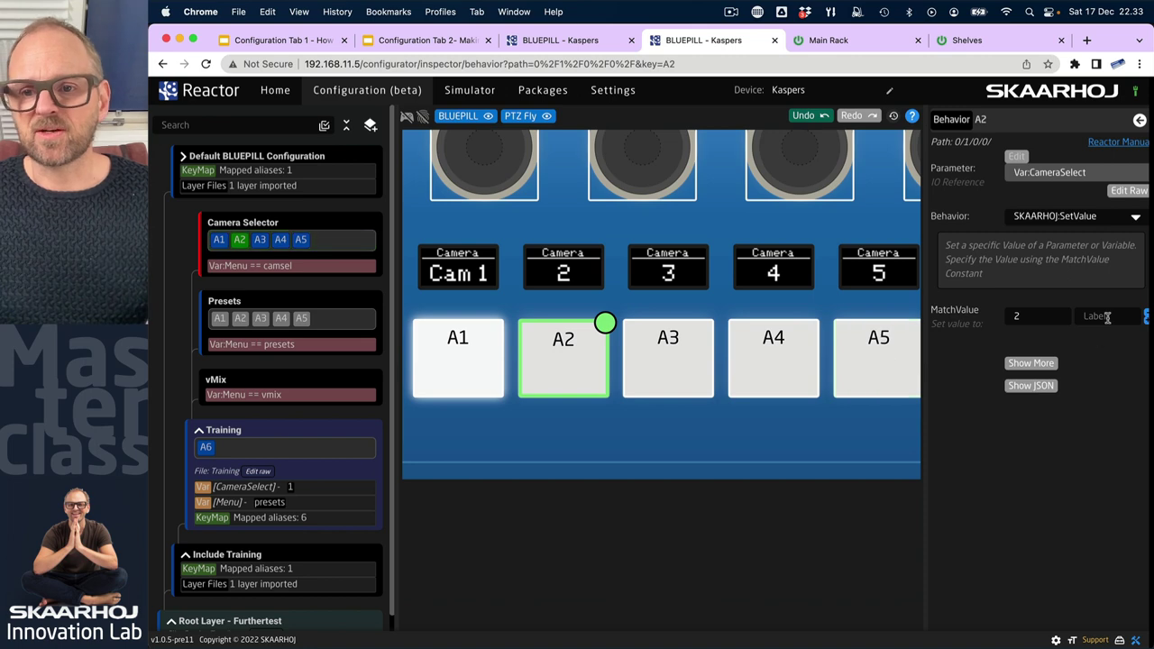
pyautogui.click(1094, 317)
pyautogui.write('Cam')
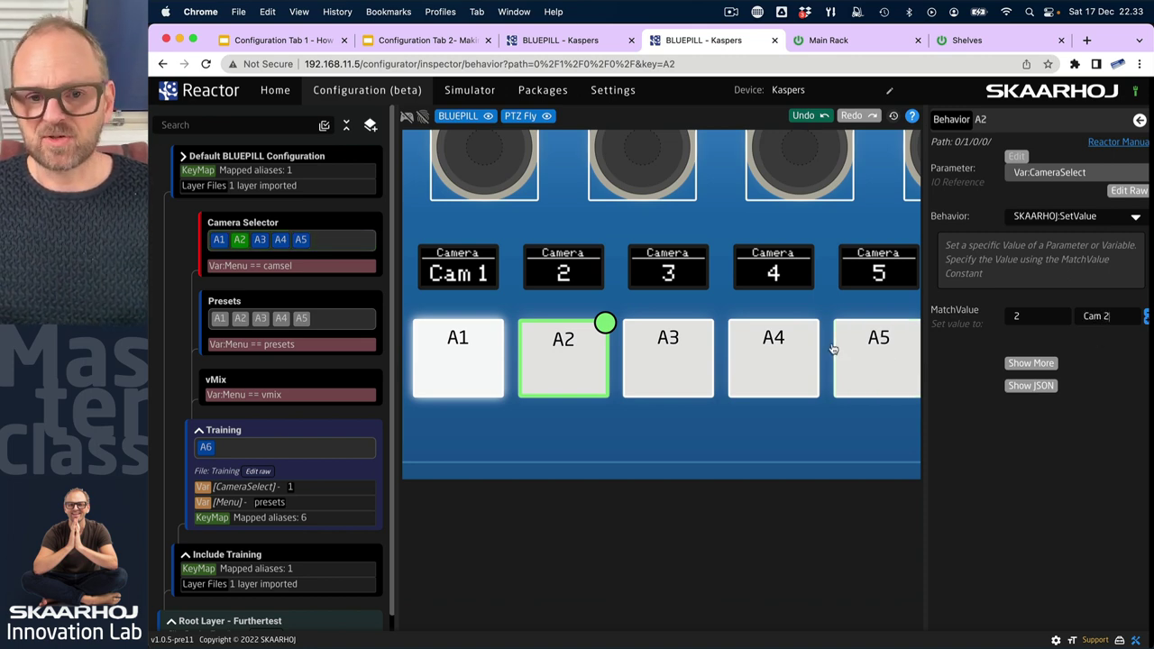
pyautogui.write(' 2')
pyautogui.click(692, 365)
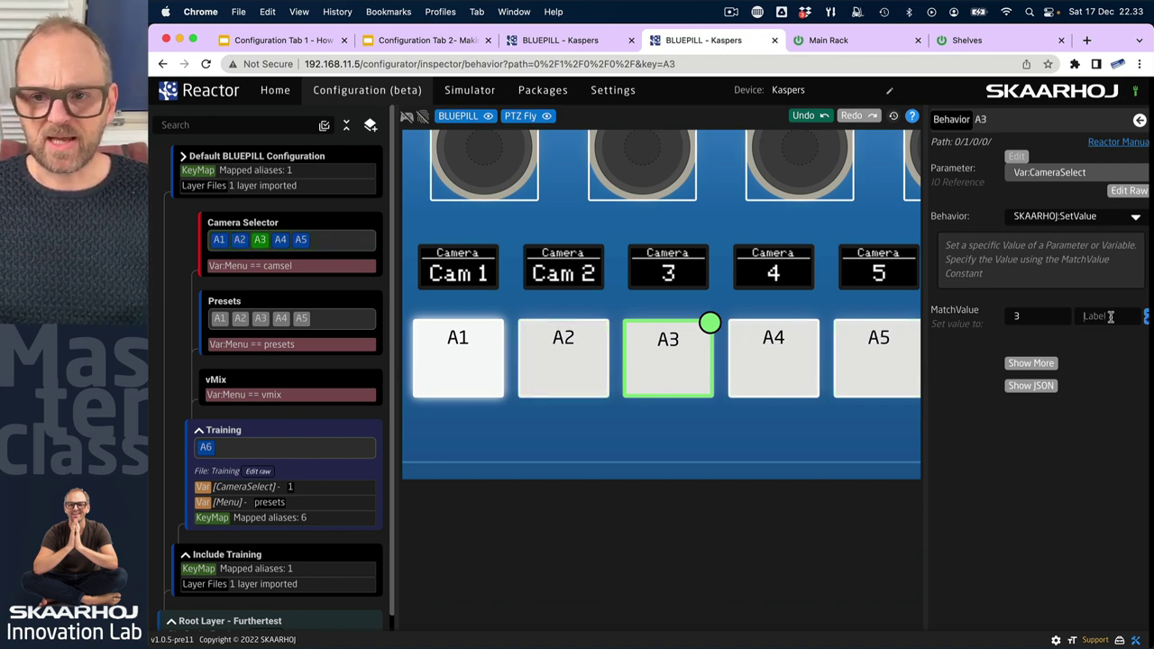
pyautogui.click(1111, 316)
pyautogui.write('Cam 3')
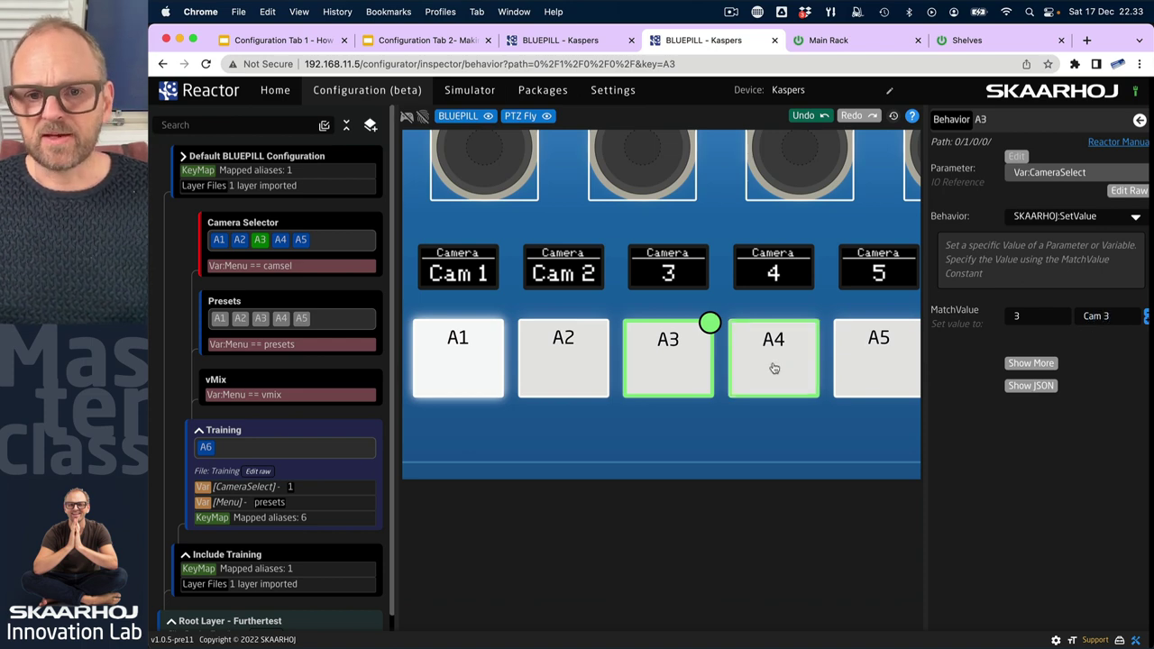
pyautogui.click(774, 368)
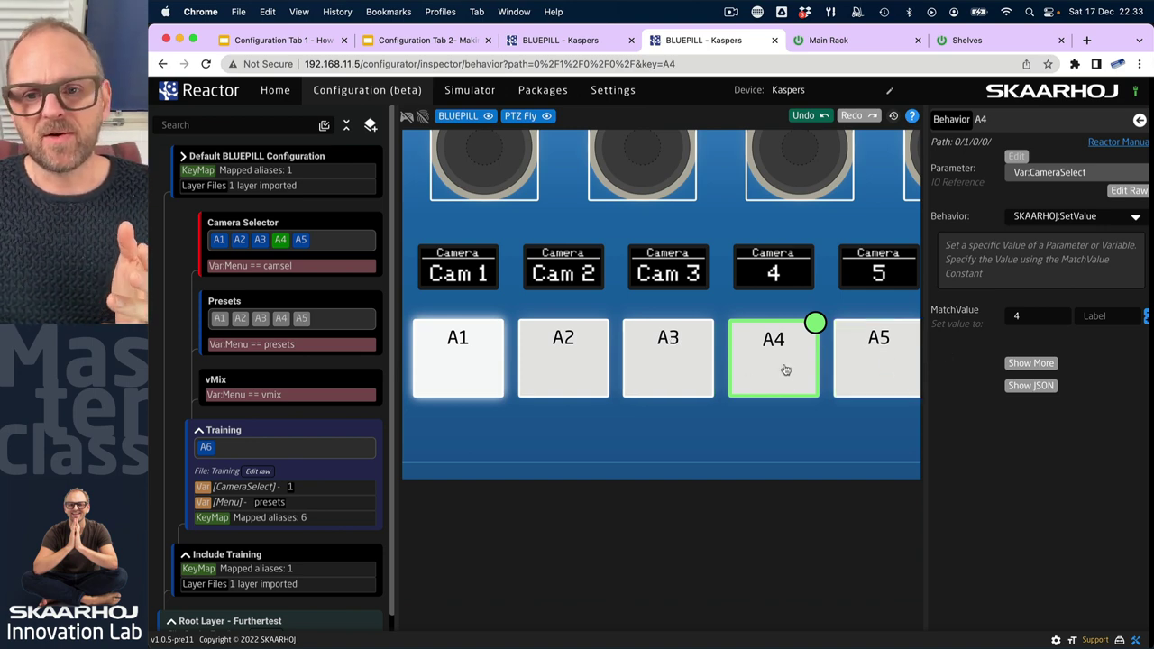
# Make A4's default feedback Textline1 value editable in an editor.
pyautogui.click(1033, 364)
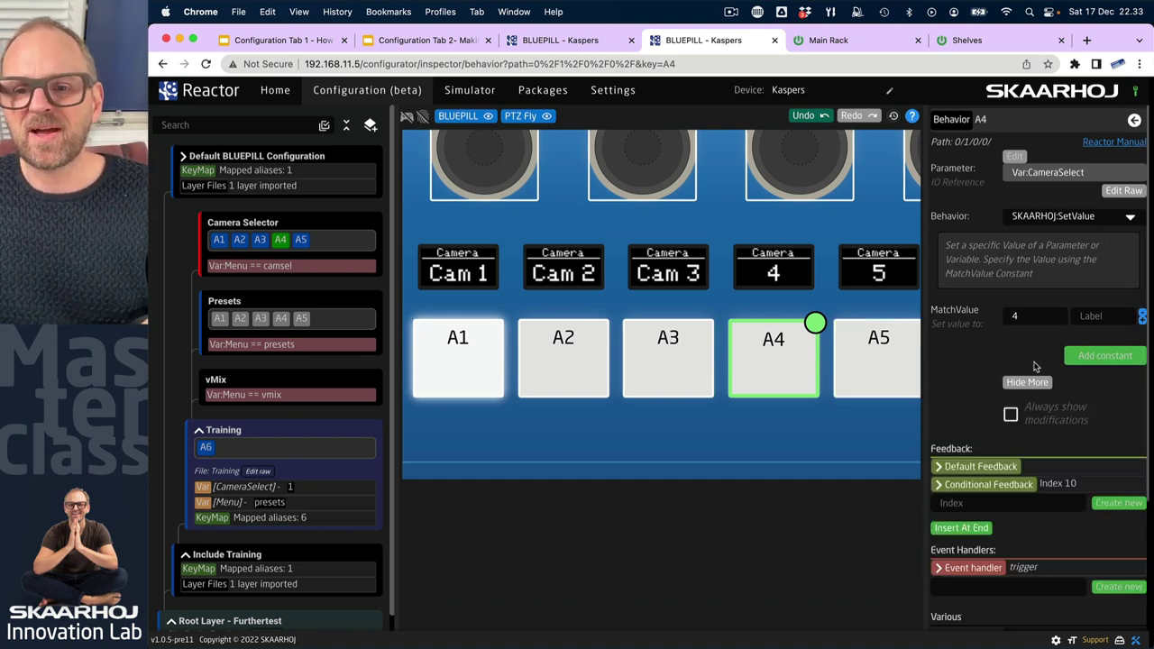
pyautogui.click(961, 467)
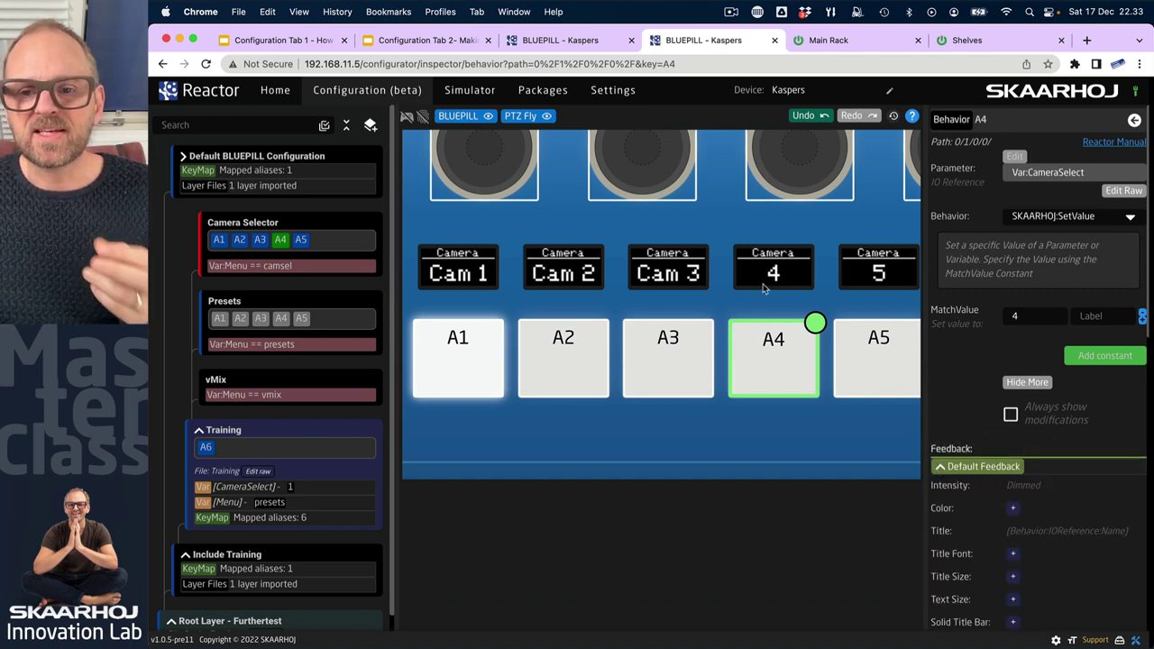
pyautogui.scroll(-5, 1038, 513)
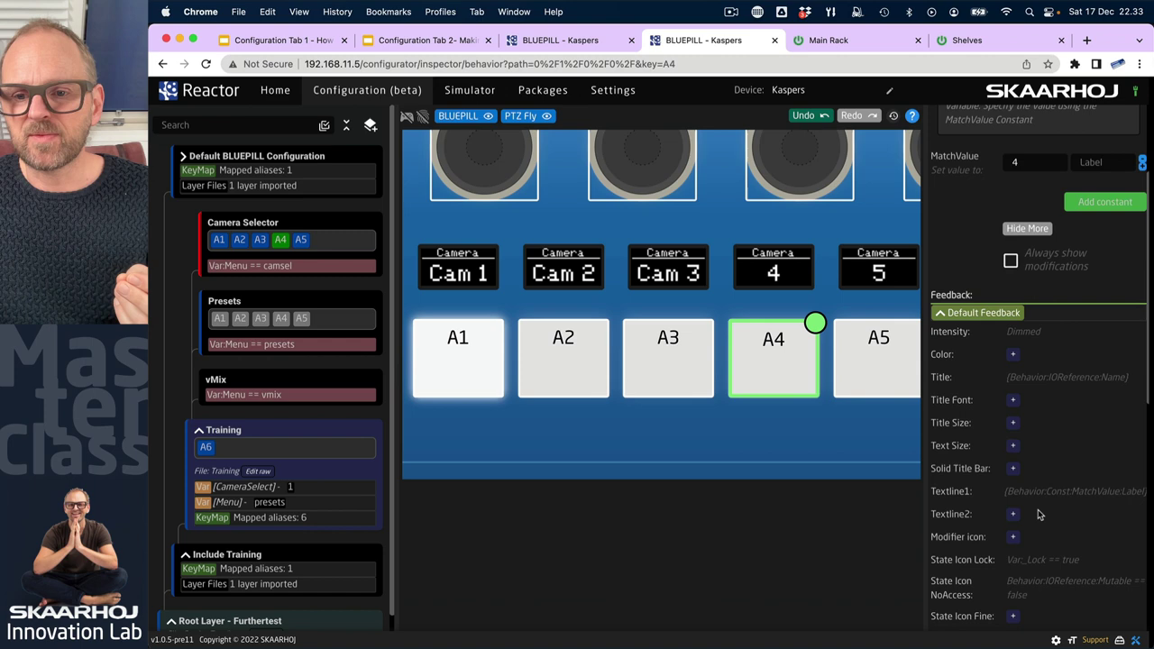
pyautogui.click(1091, 478)
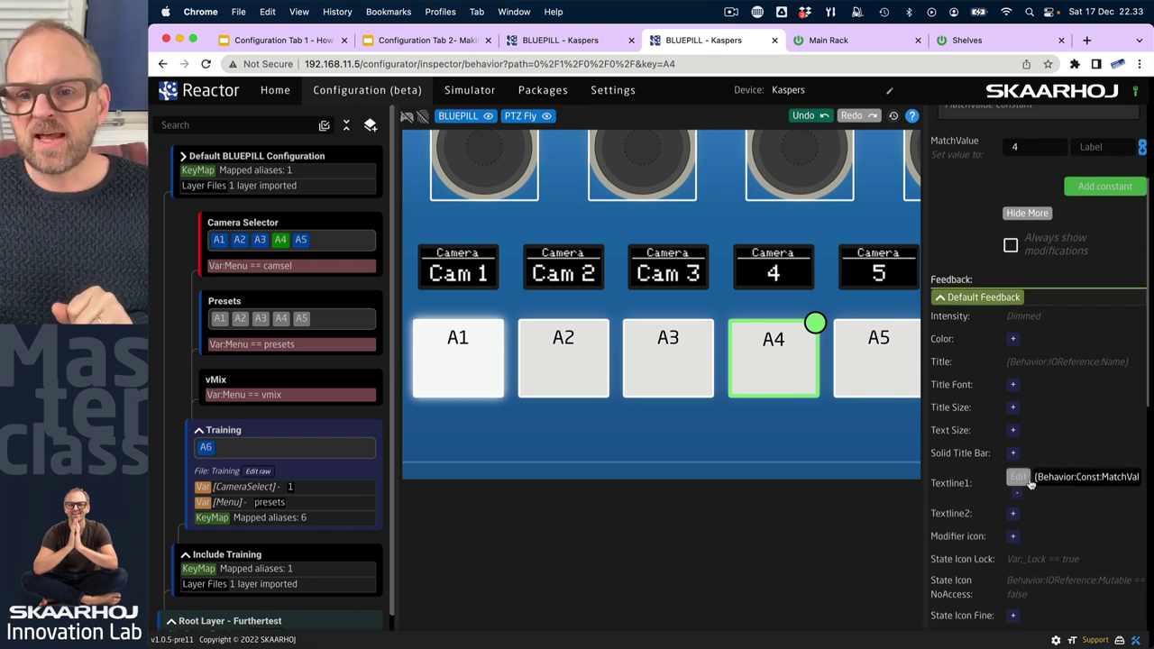
pyautogui.click(1017, 477)
# Set A4's Textline1 to 'Cam {Behavior:Const:MatchValue:Label}' so it displays Cam 4.
pyautogui.click(626, 372)
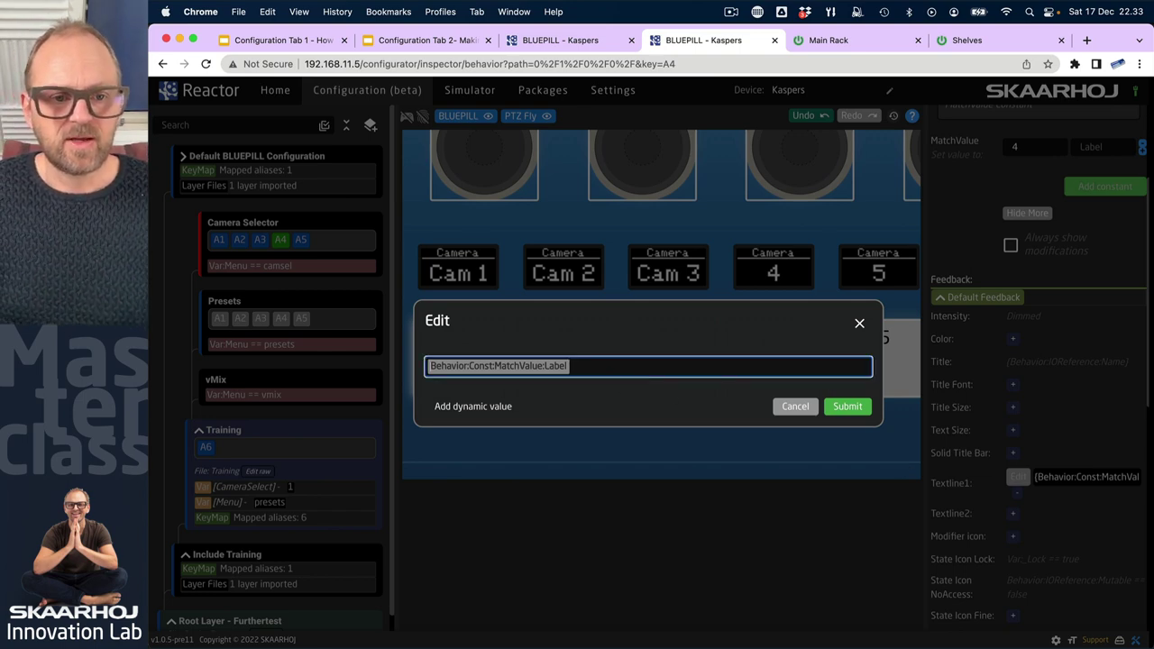
pyautogui.write('{')
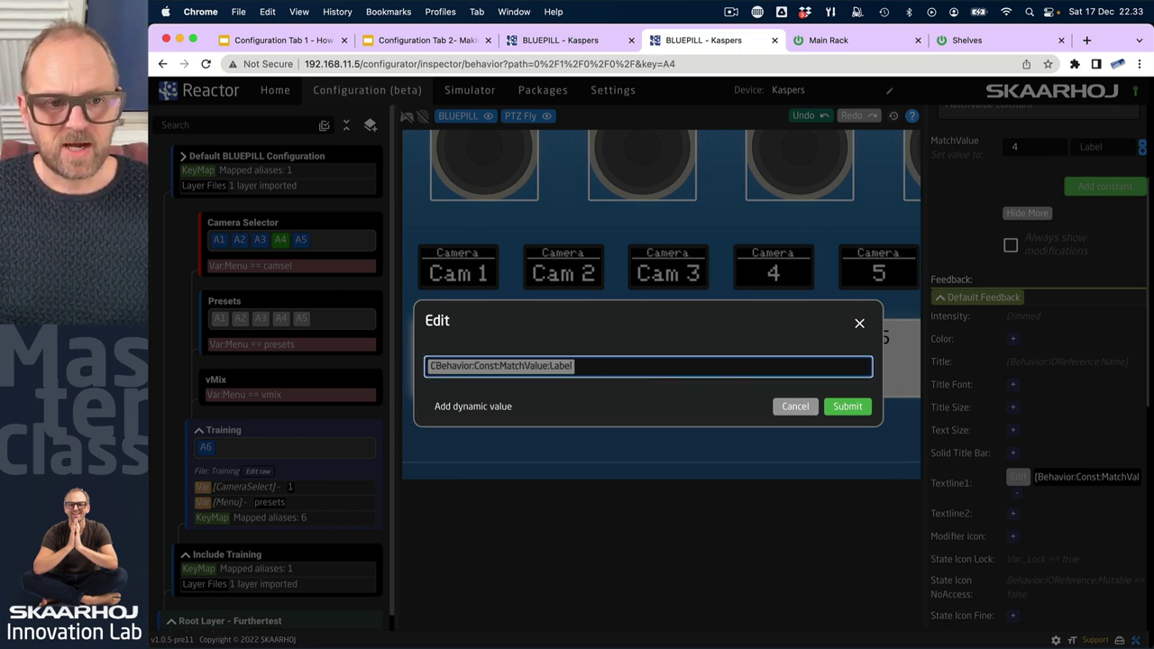
pyautogui.press('BackSpace')
pyautogui.press('super+z')
pyautogui.press('super+c')
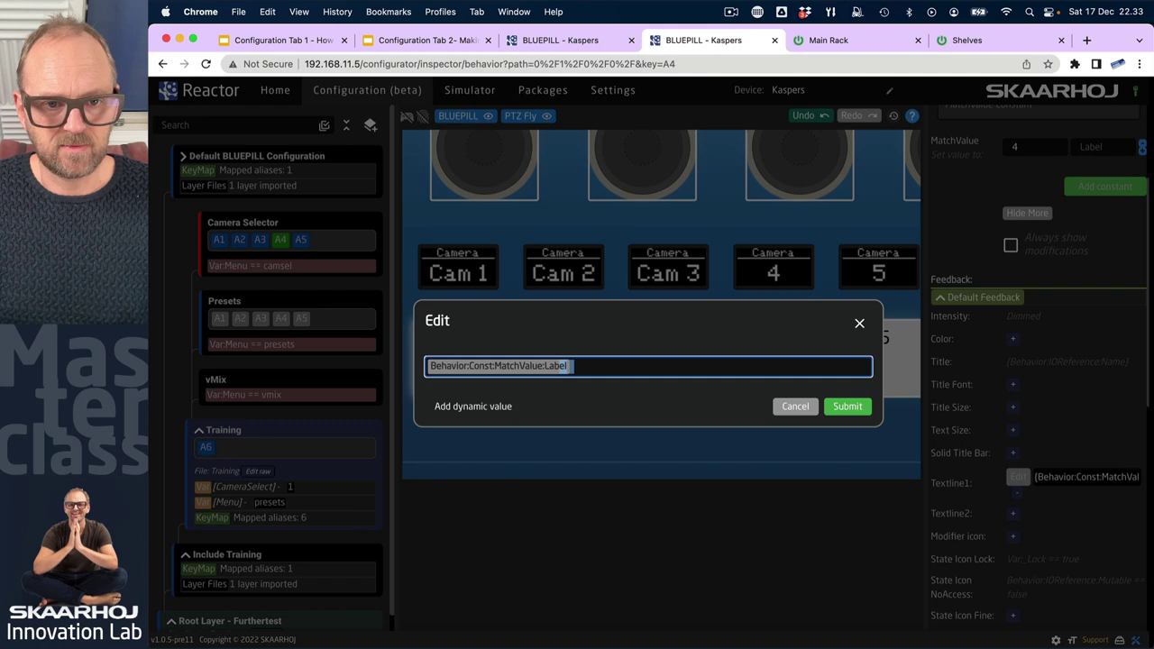
pyautogui.press('BackSpace')
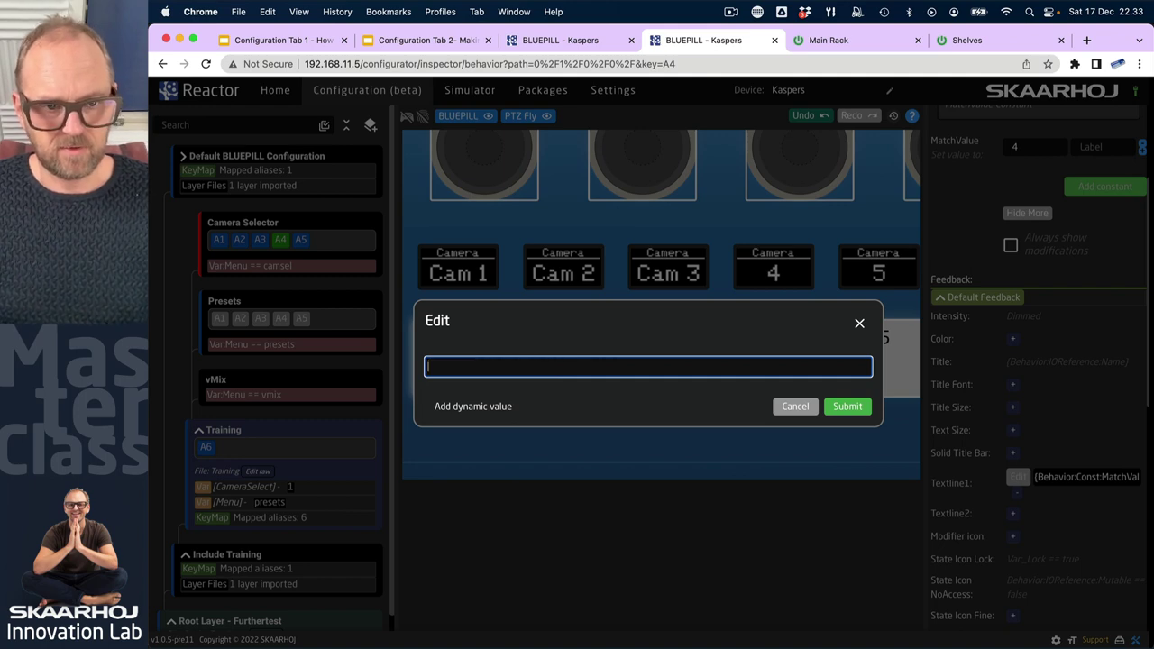
pyautogui.write('Cam')
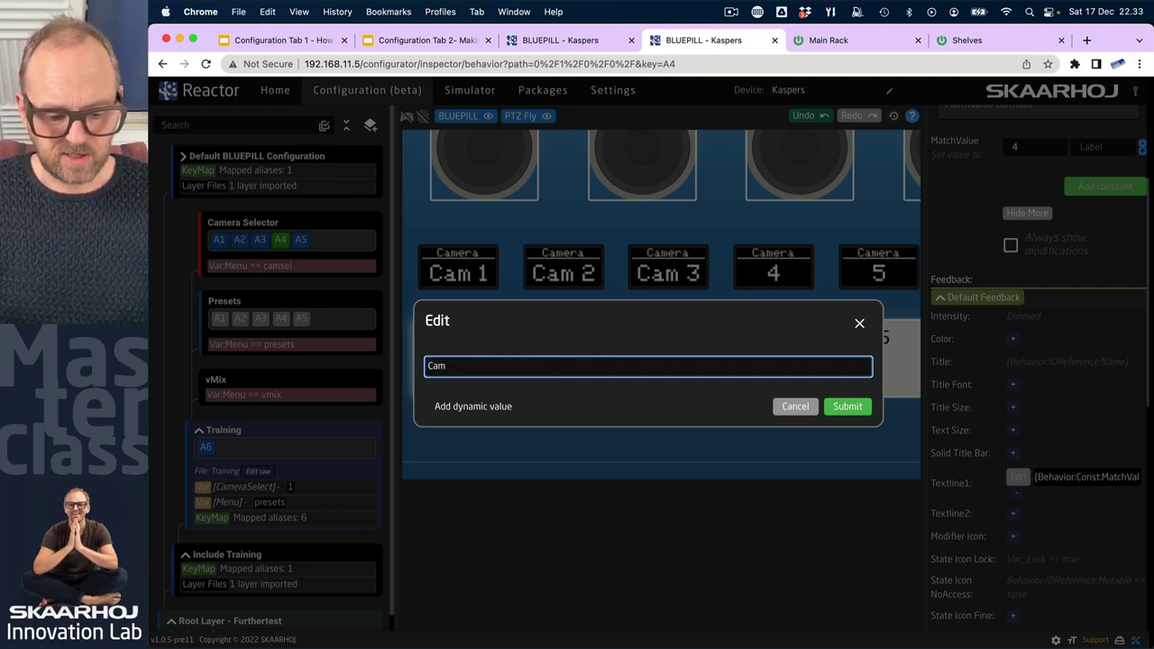
pyautogui.press('super+v')
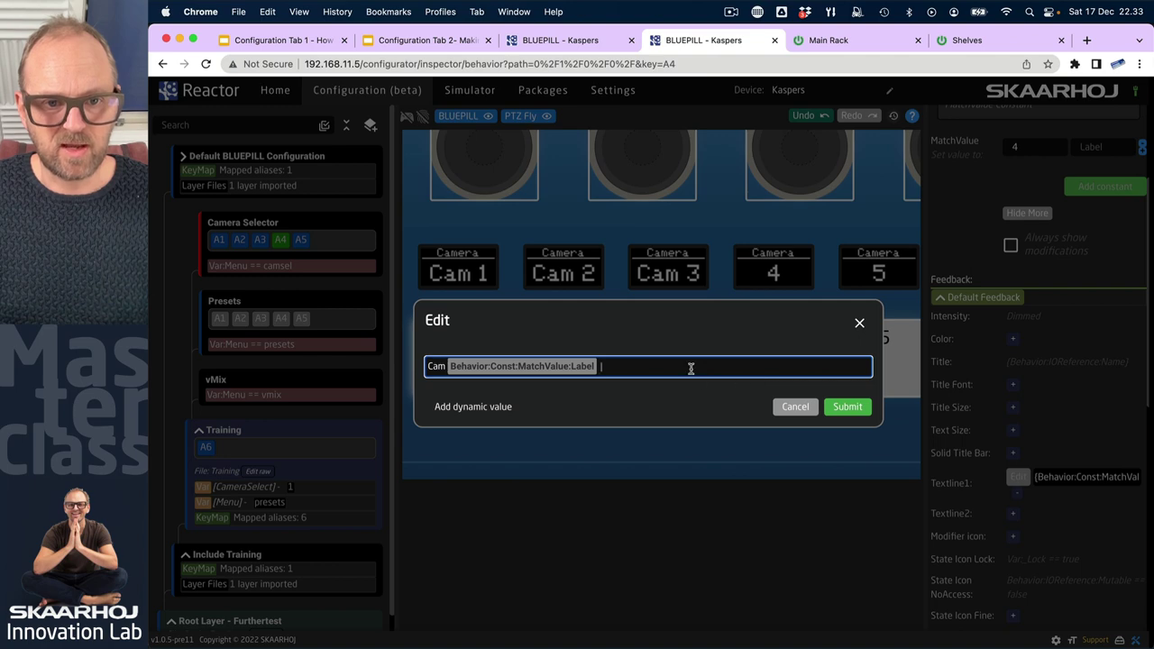
pyautogui.click(847, 407)
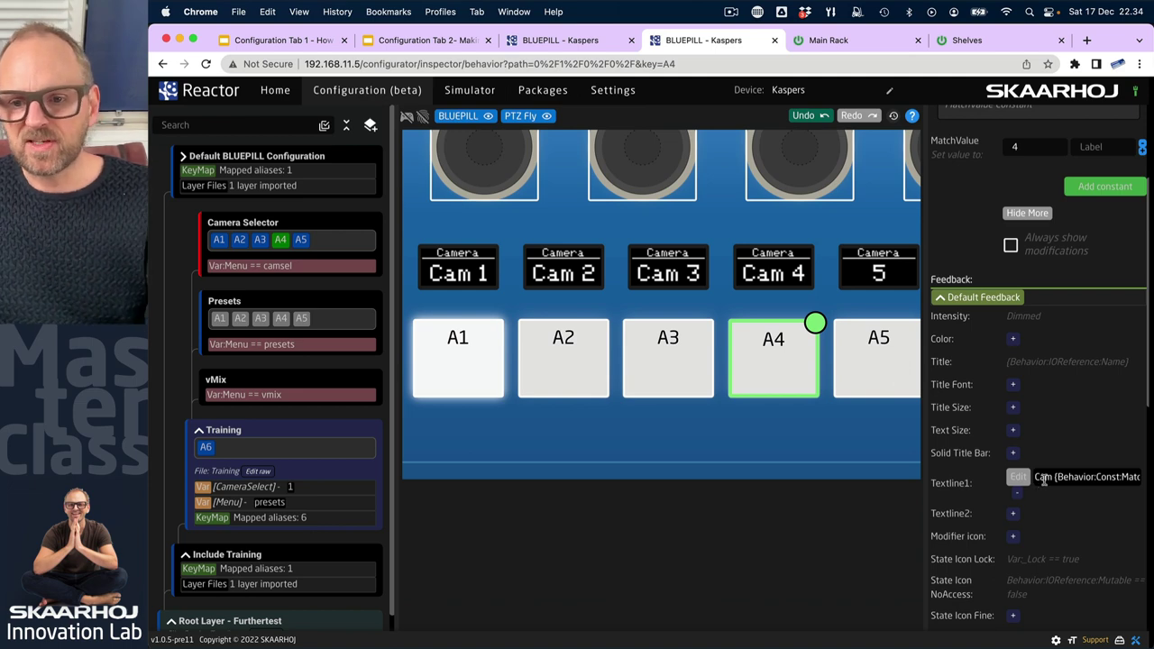
pyautogui.click(1016, 476)
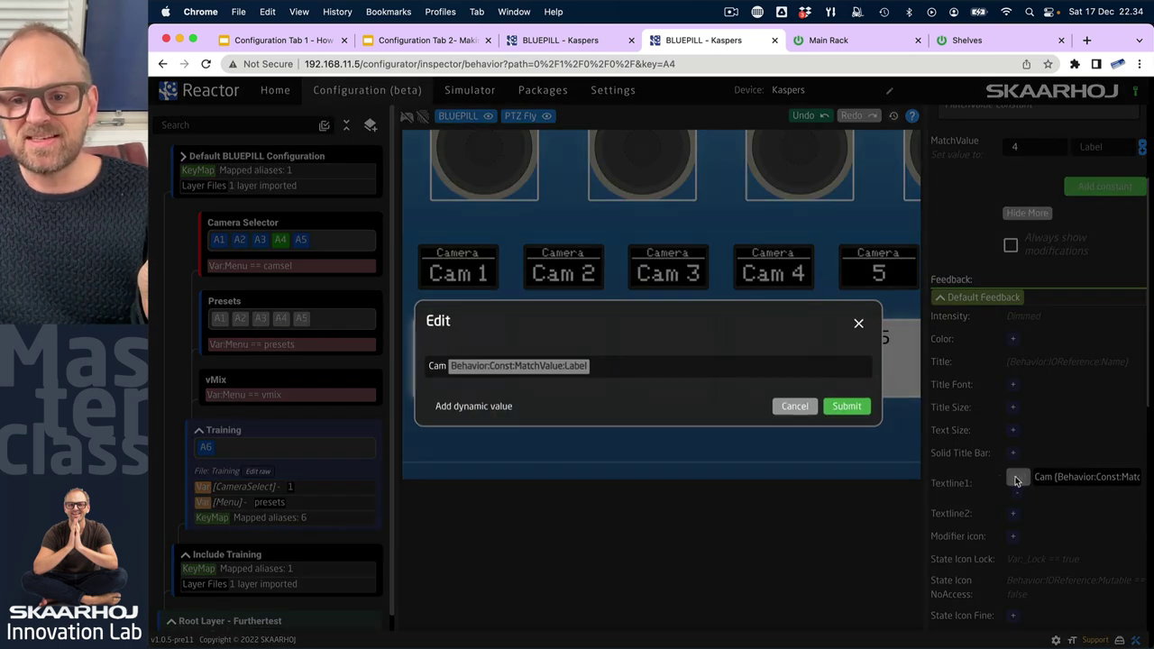
pyautogui.click(845, 407)
pyautogui.scroll(3, 1028, 383)
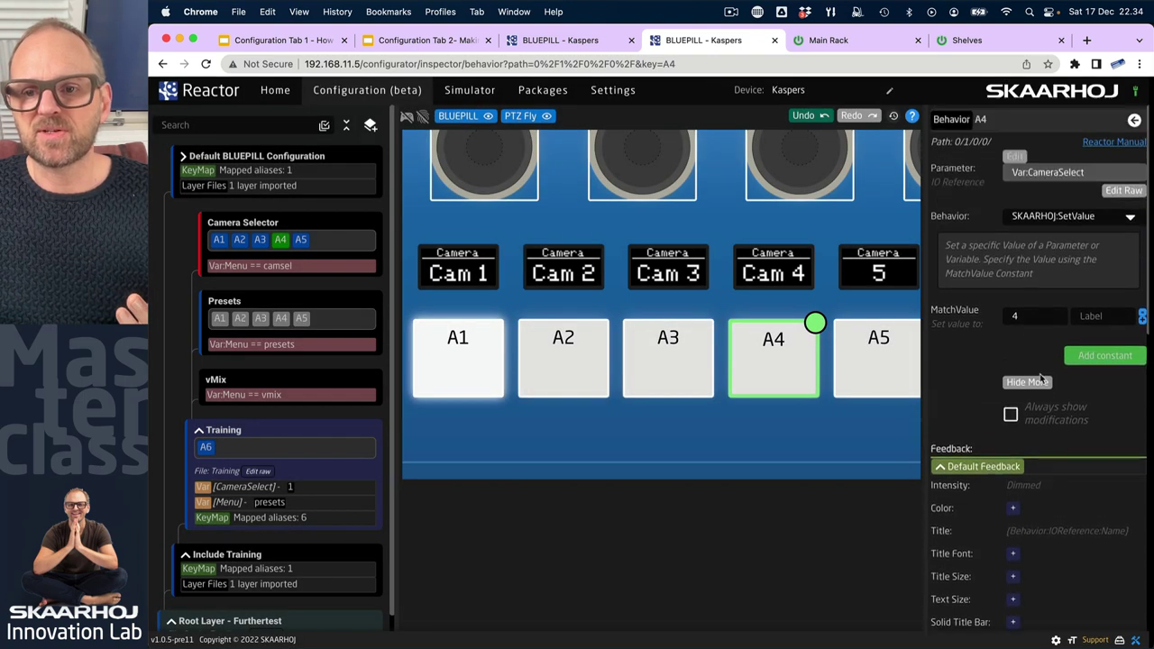
# Label A4's MatchValue constant 4 as 'Cam 4'.
pyautogui.click(1100, 316)
pyautogui.write('Cam')
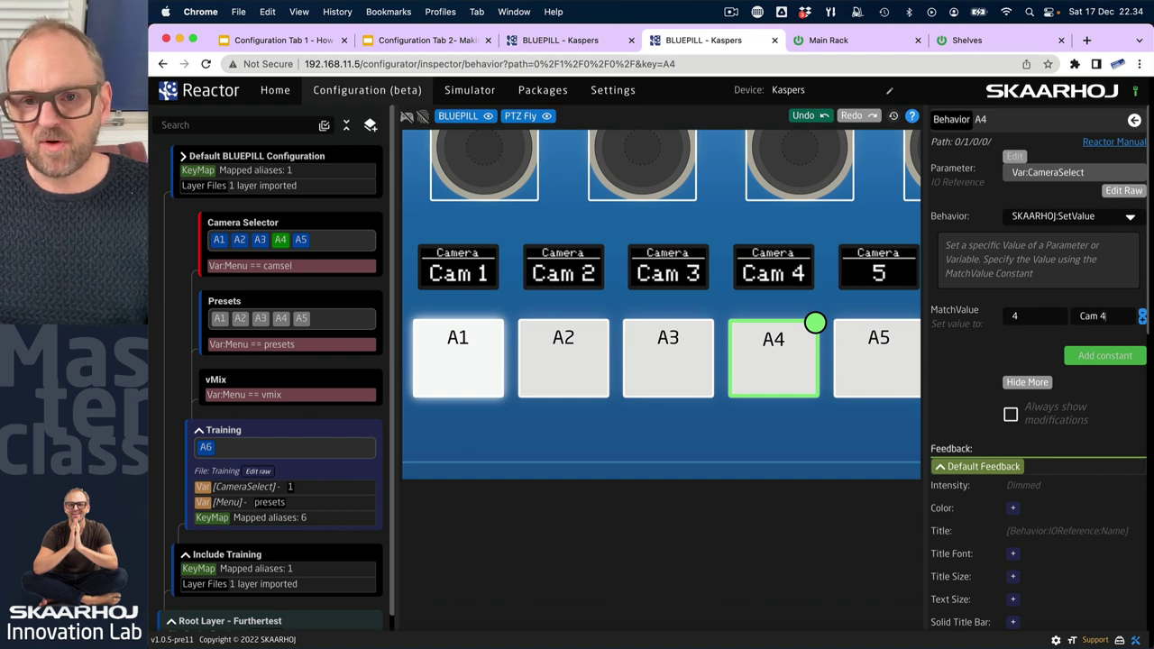
pyautogui.write(' 4')
pyautogui.press('Tab')
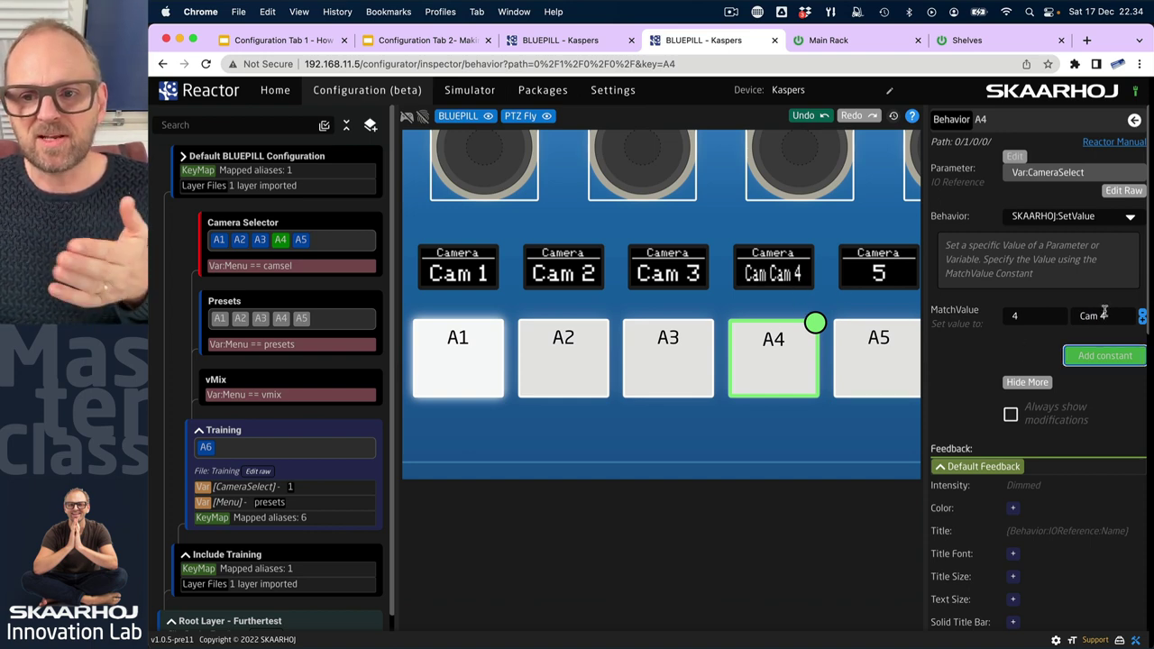
# Inspect the Textline1 text and its dynamic value's property source, leaving it unchanged.
pyautogui.scroll(-3, 1069, 530)
pyautogui.click(1017, 494)
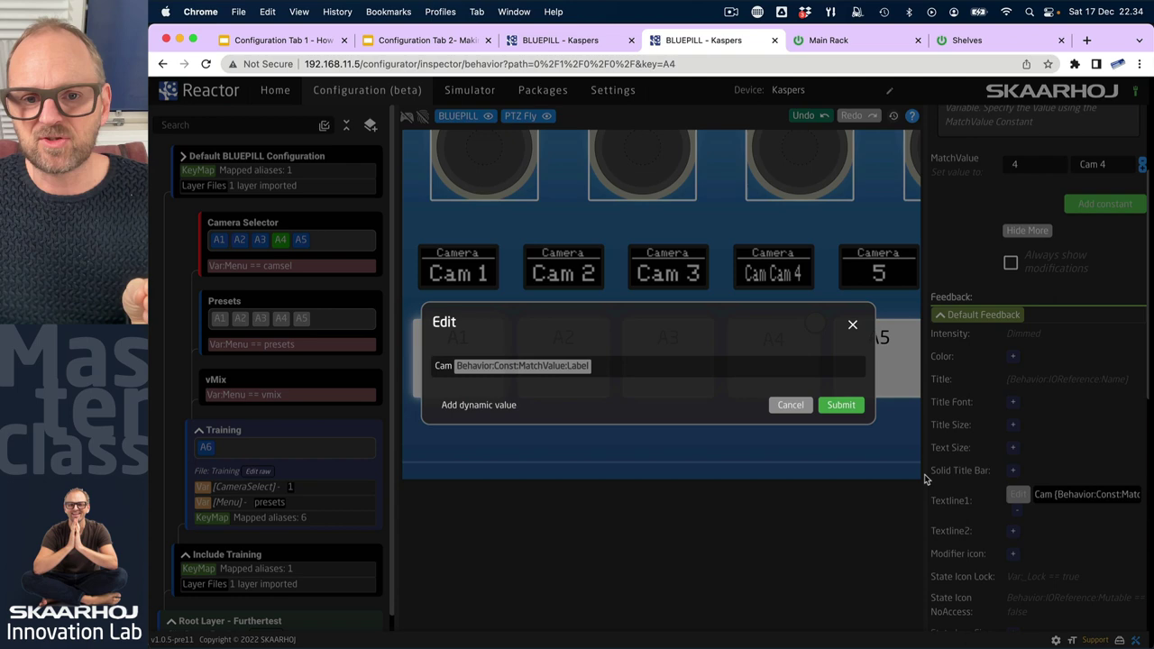
pyautogui.click(521, 369)
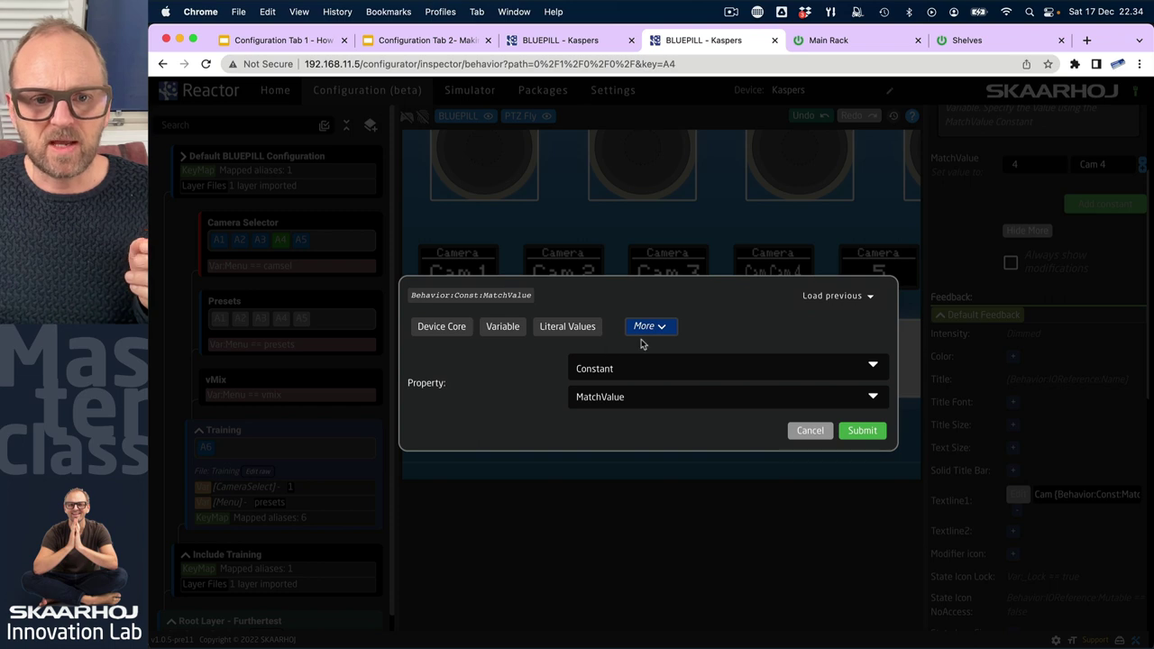
pyautogui.click(795, 434)
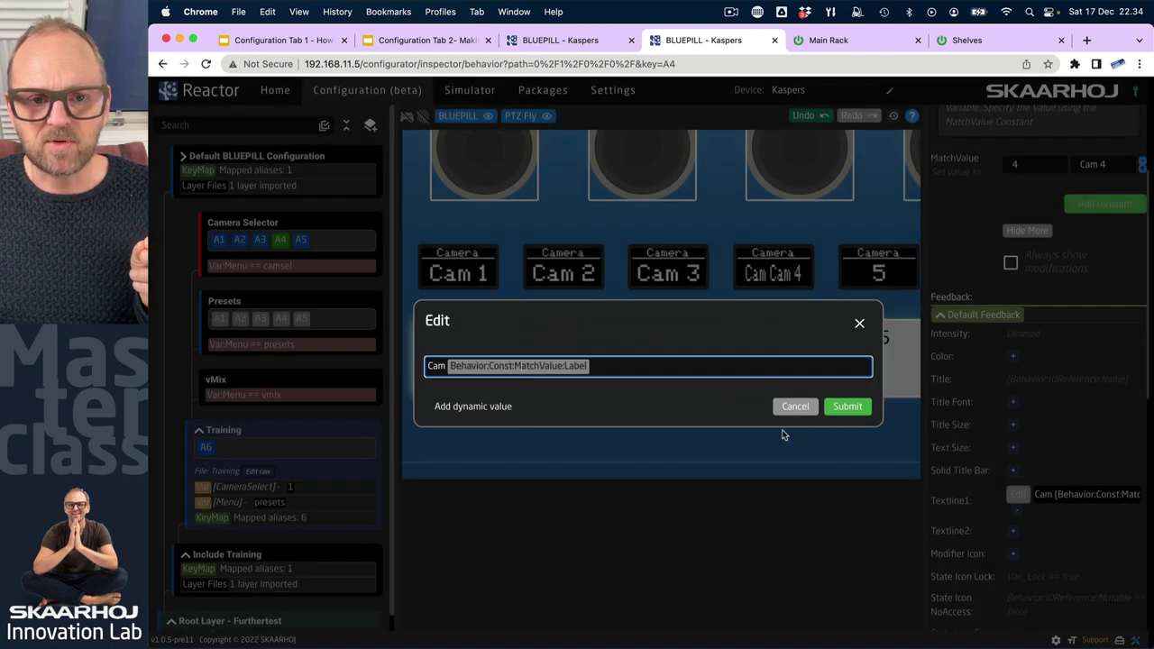
pyautogui.click(552, 369)
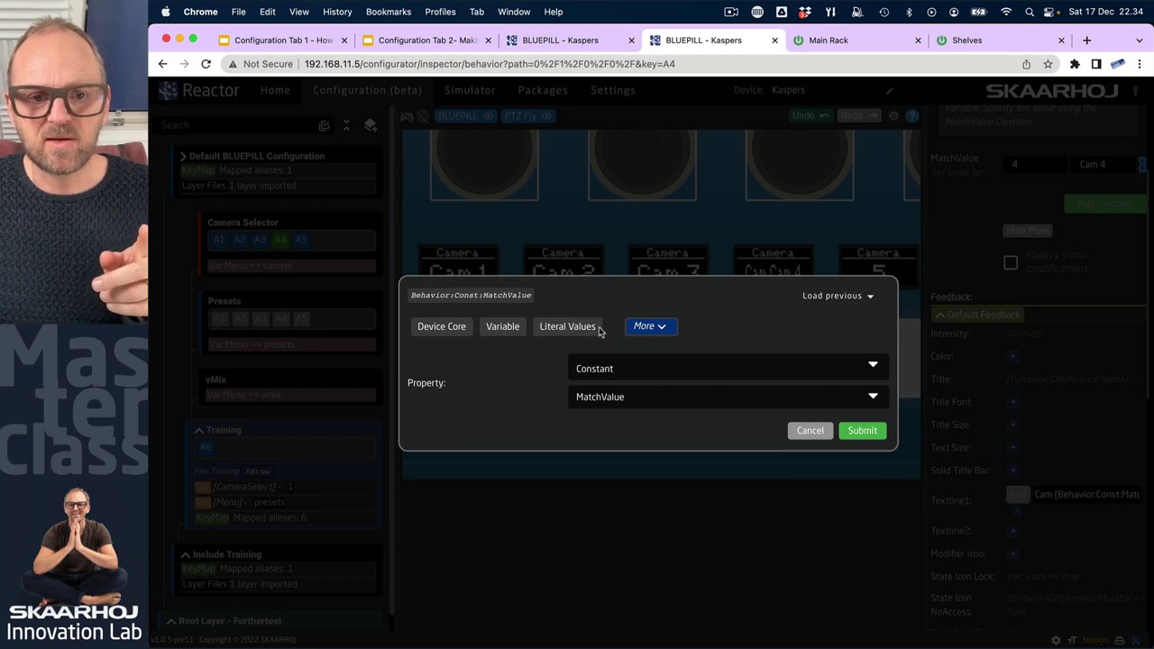
pyautogui.click(636, 328)
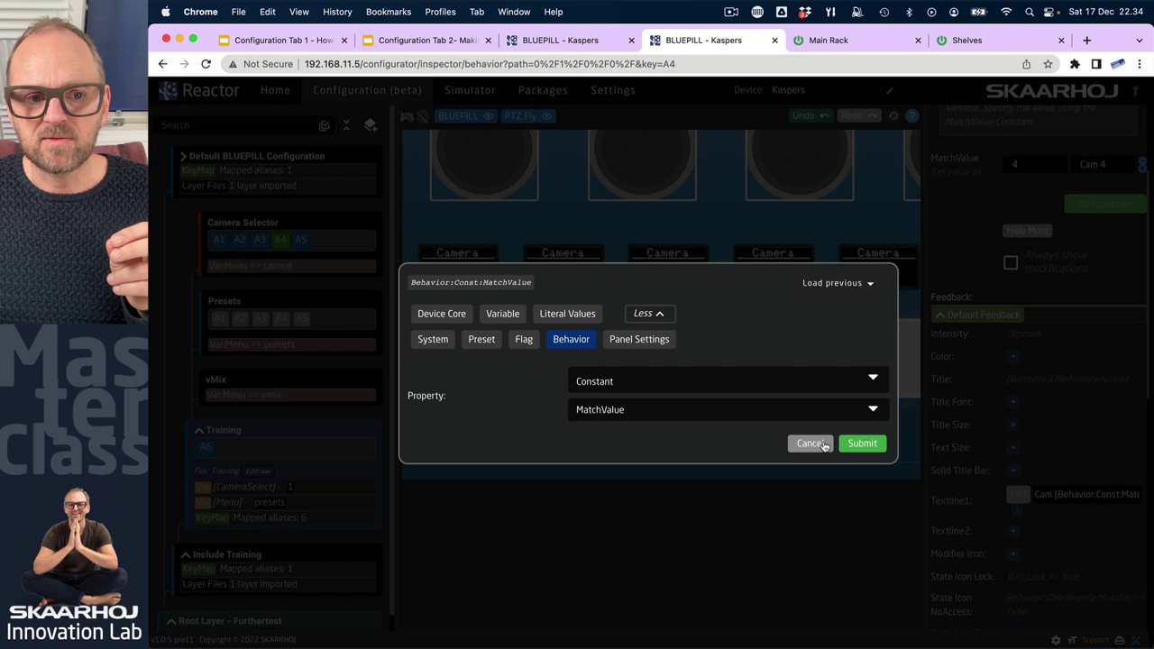
pyautogui.click(823, 445)
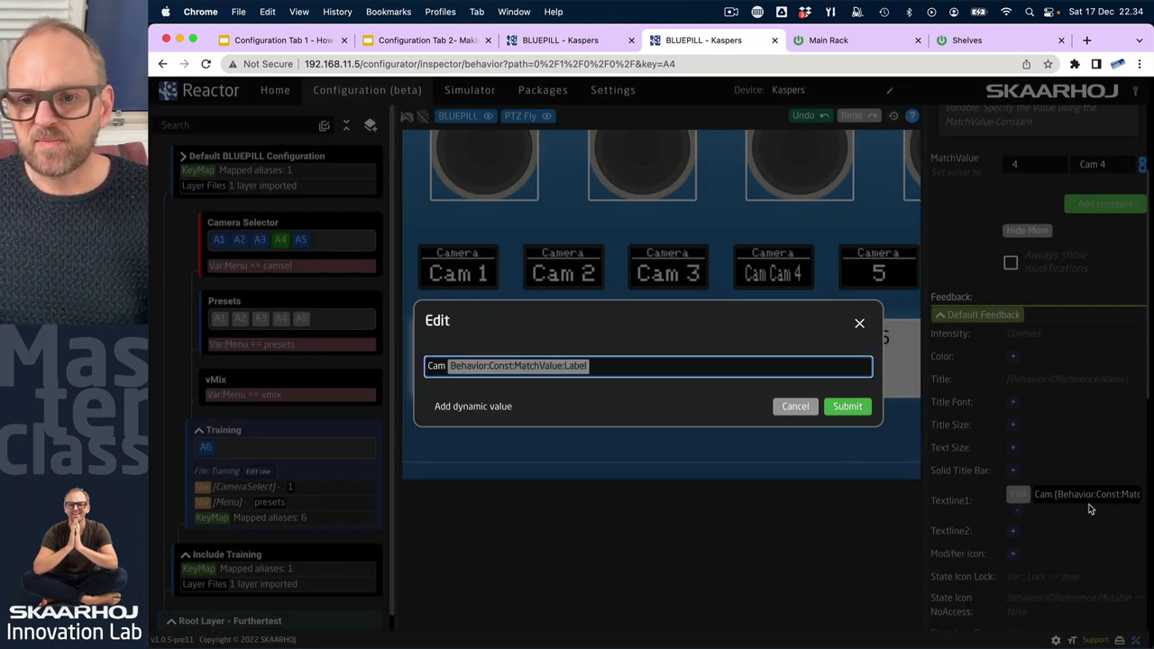
pyautogui.press('Return')
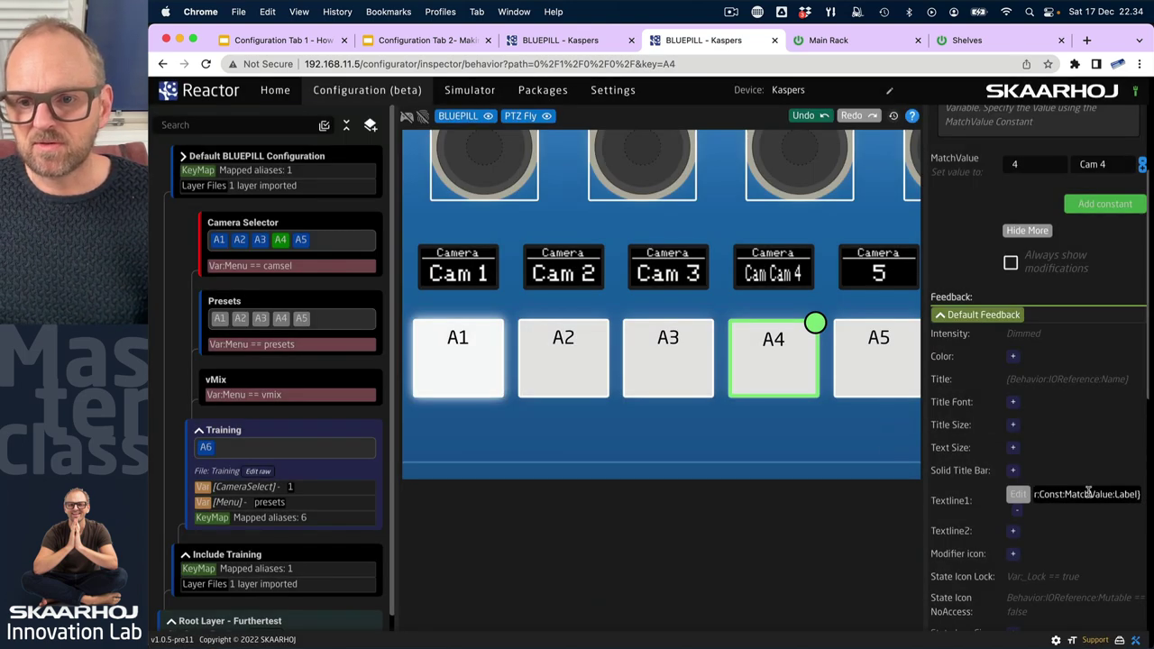
# In A4's raw JSON, remove ':Label' from the Textline1 reference on line 19 and save.
pyautogui.scroll(-10, 1088, 491)
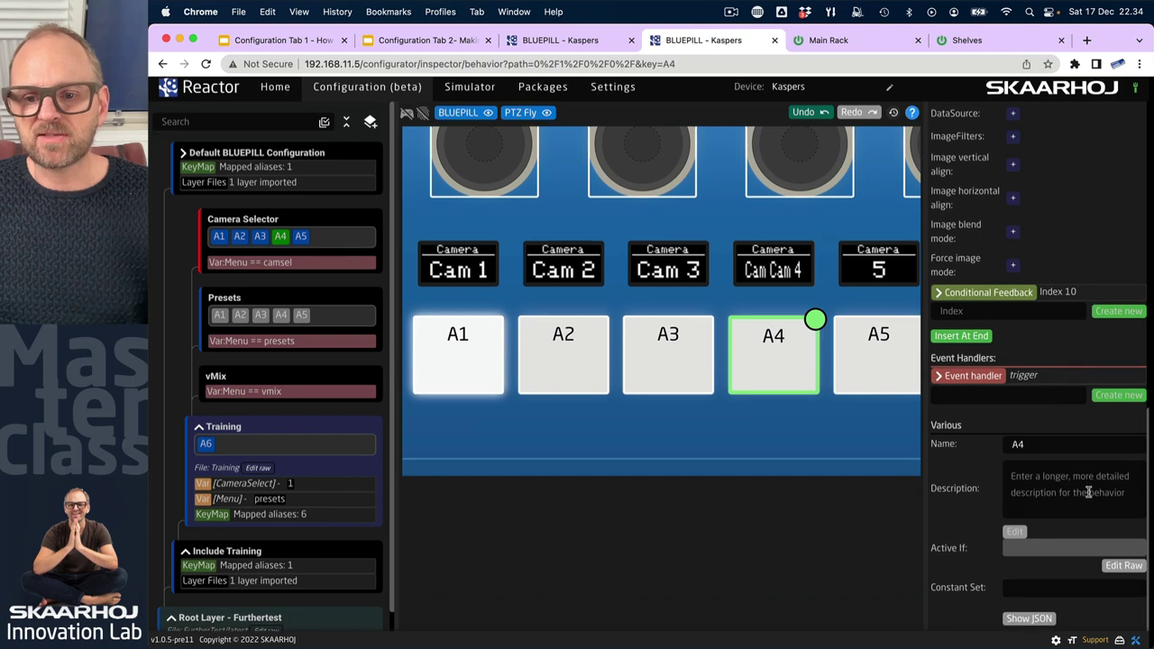
pyautogui.click(1026, 621)
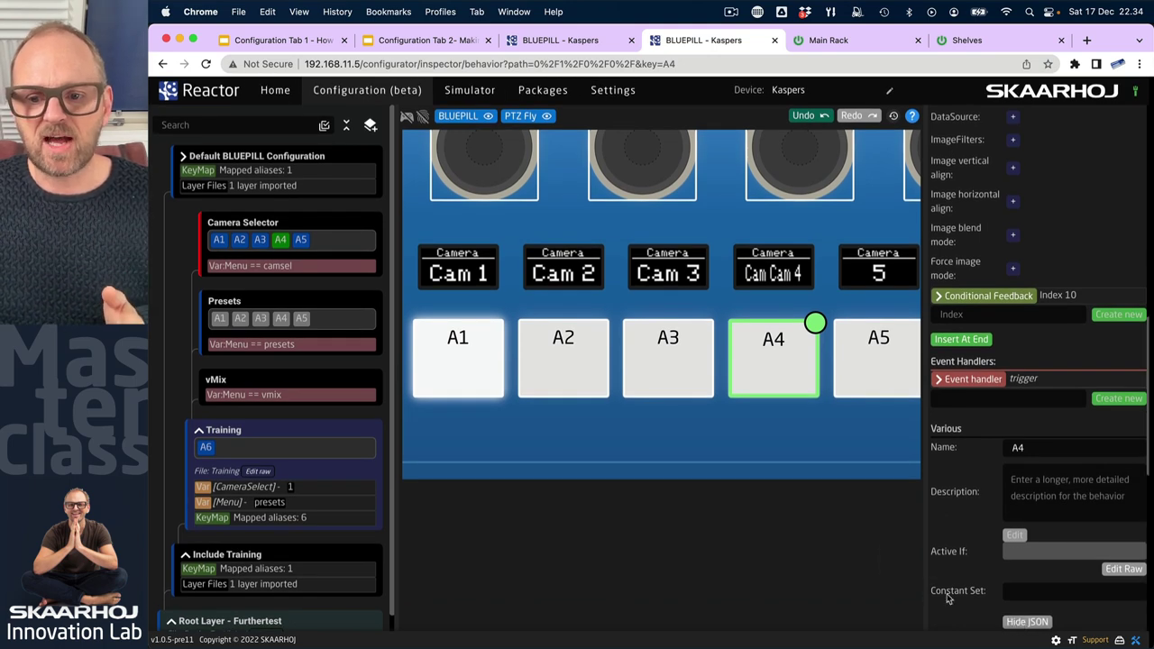
pyautogui.scroll(-6, 1041, 613)
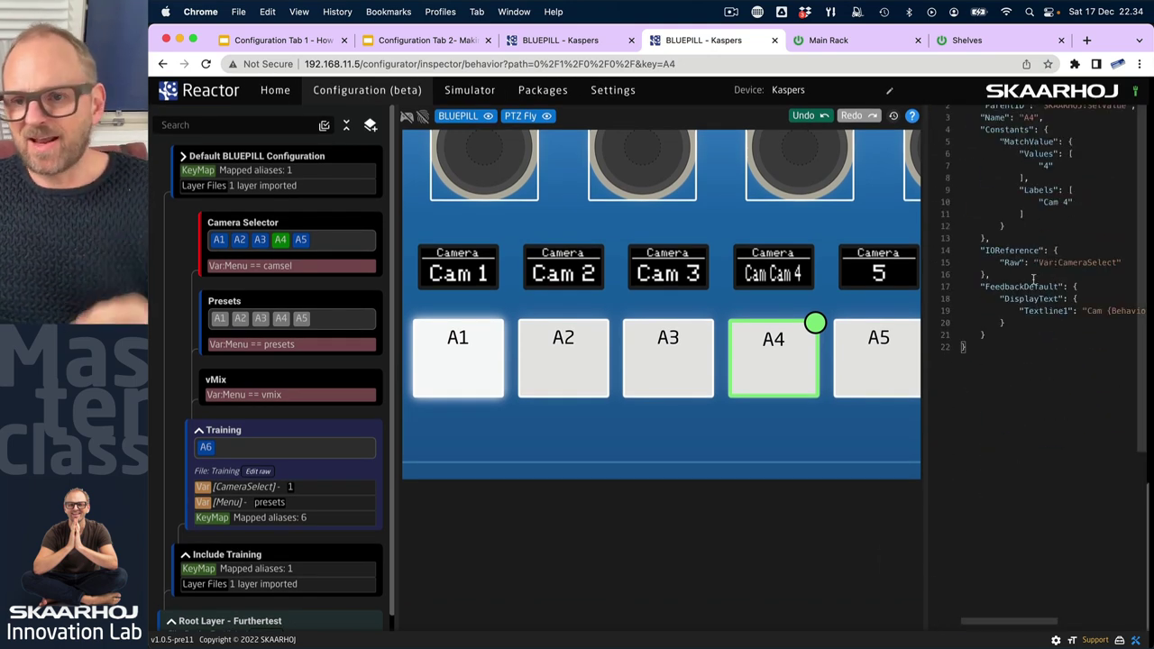
pyautogui.scroll(2, 1044, 280)
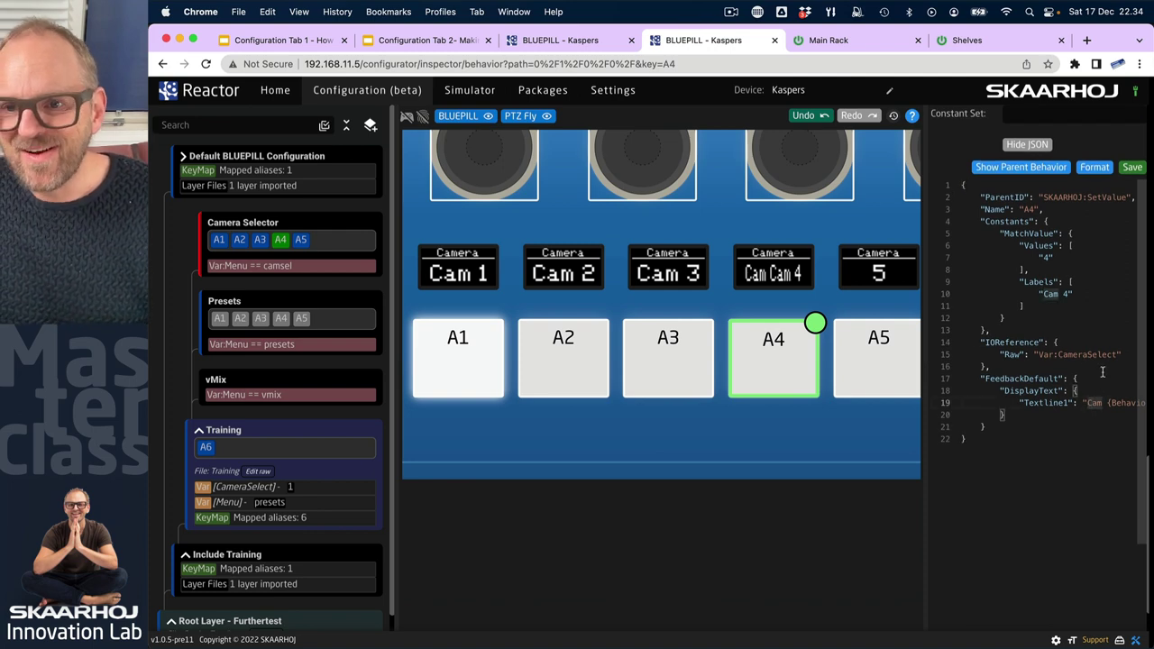
pyautogui.hscroll(2, 1101, 368)
pyautogui.hscroll(3, 1101, 369)
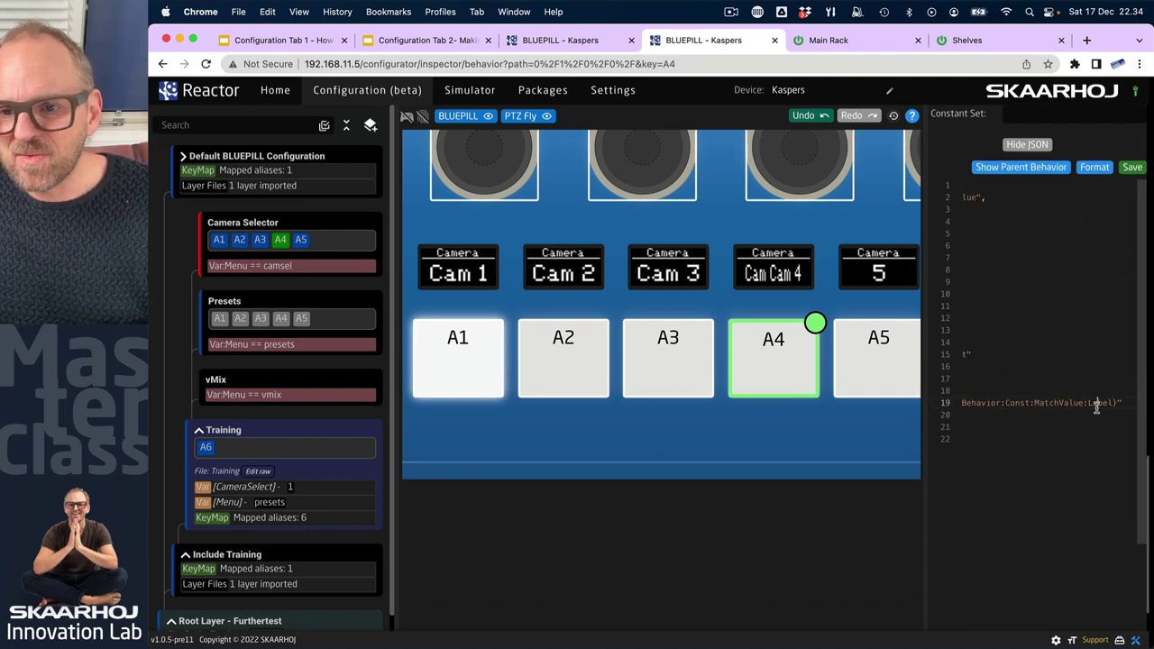
pyautogui.doubleClick(1097, 404)
pyautogui.press('BackSpace')
pyautogui.press('BackSpace')
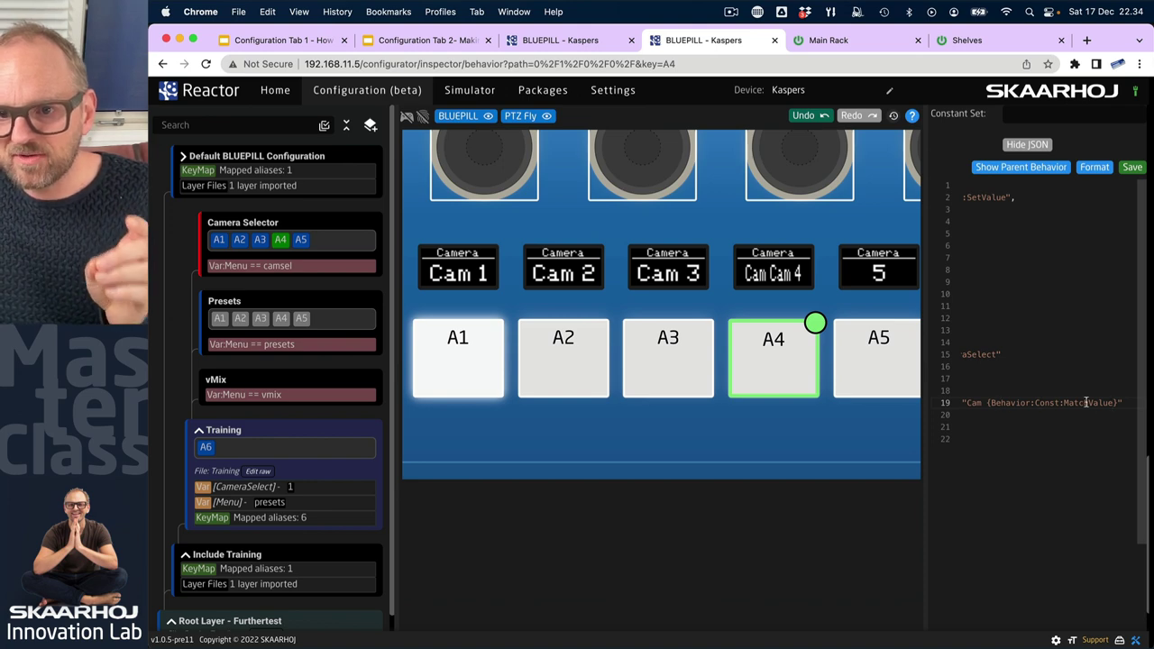
pyautogui.click(1131, 168)
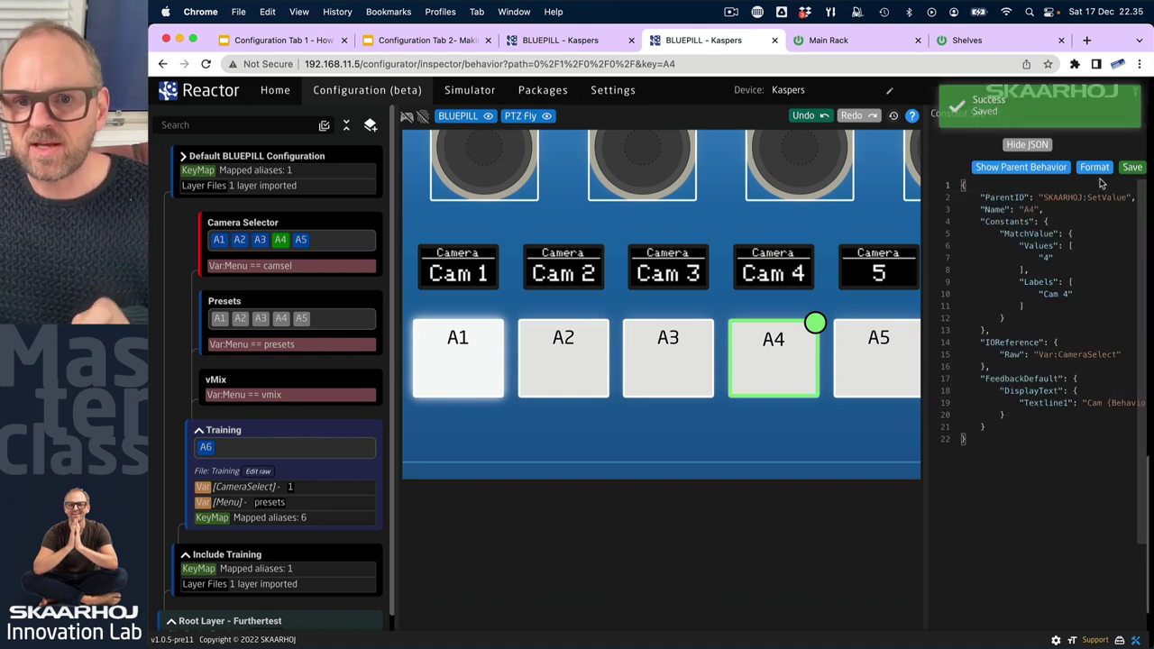
# Hide the JSON and review A4's Textline1 text without changing it.
pyautogui.click(1026, 144)
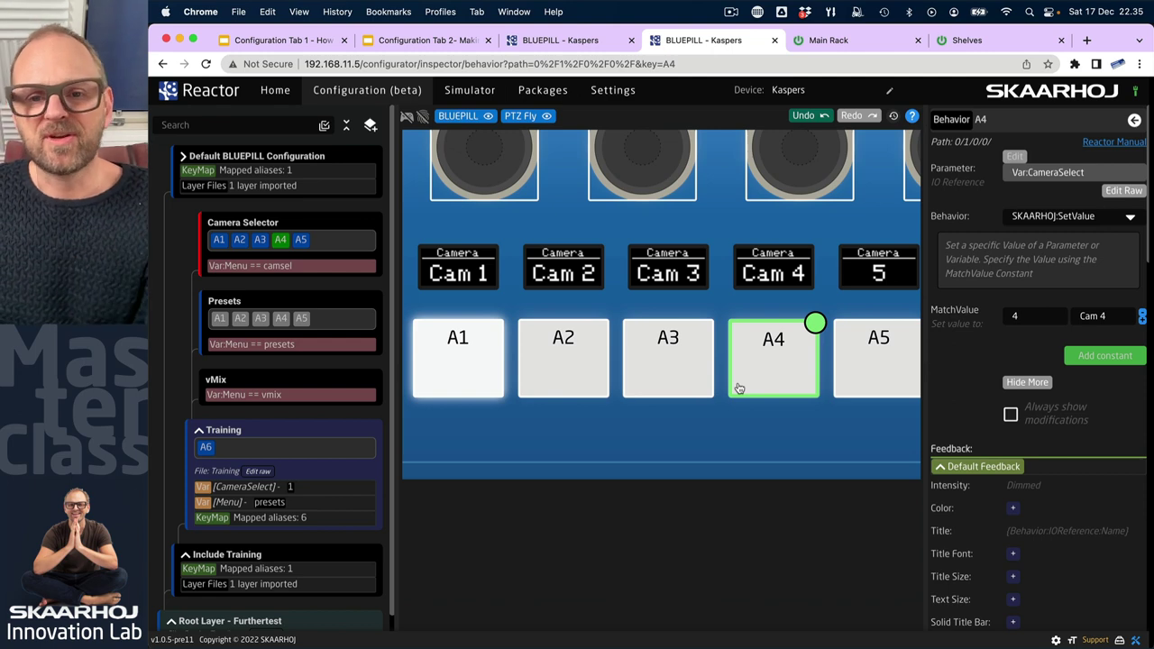
pyautogui.scroll(-4, 1046, 496)
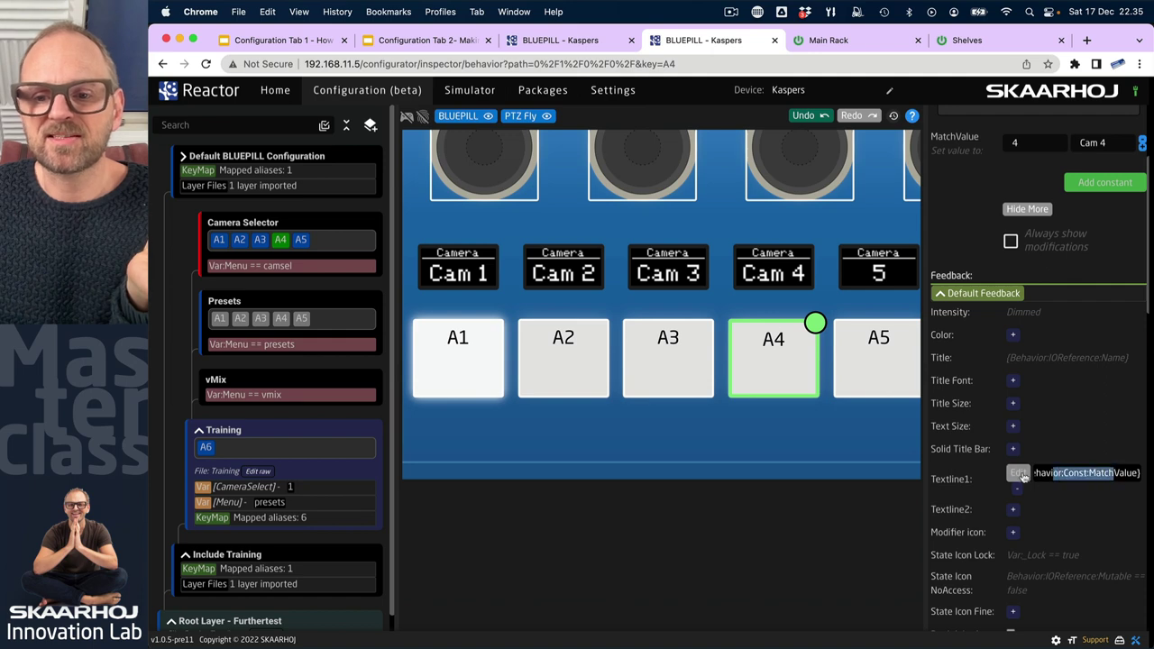
pyautogui.click(1018, 472)
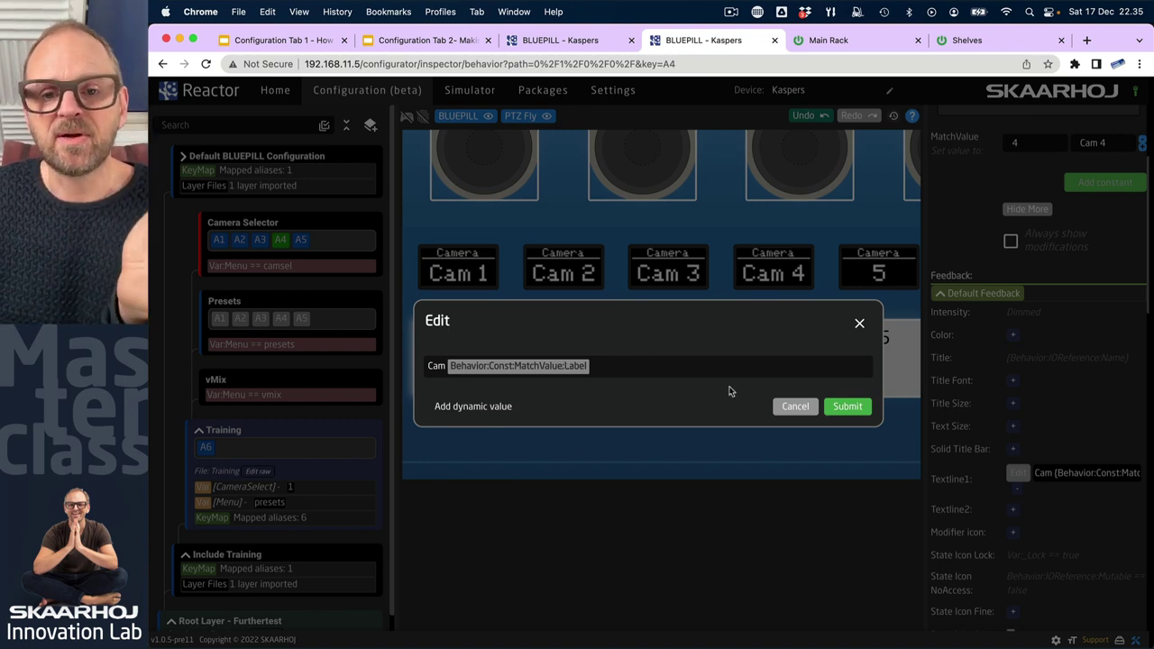
pyautogui.click(797, 408)
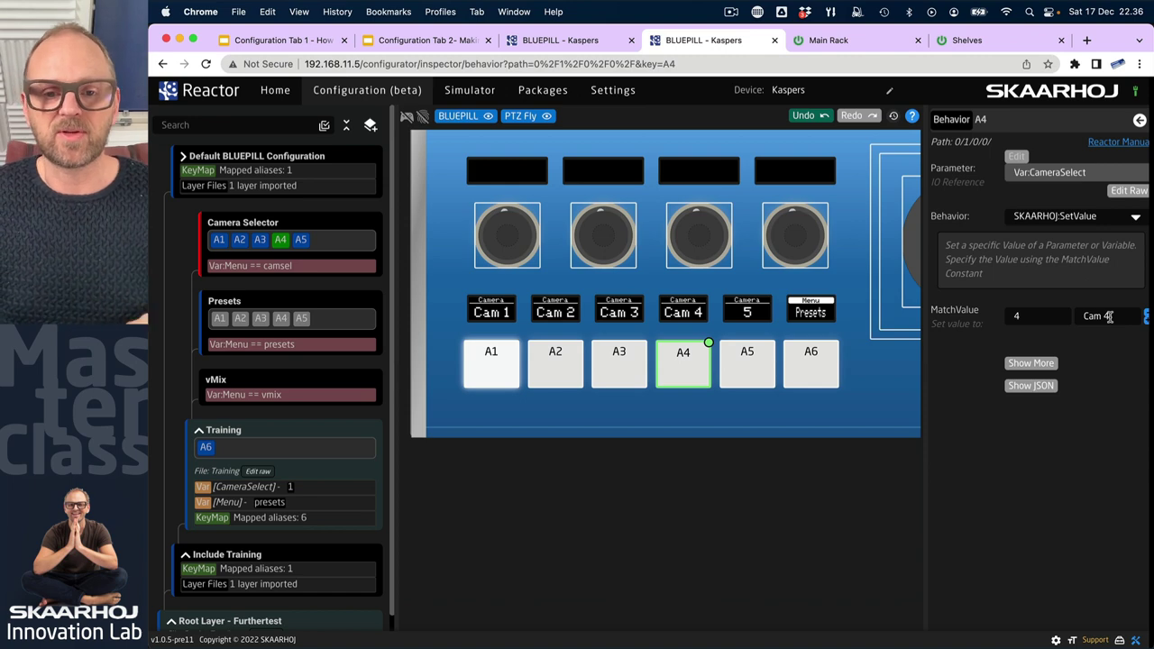
# Switch to the A5 button and start labelling its MatchValue 5 constant 'Cam 5'.
pyautogui.click(761, 366)
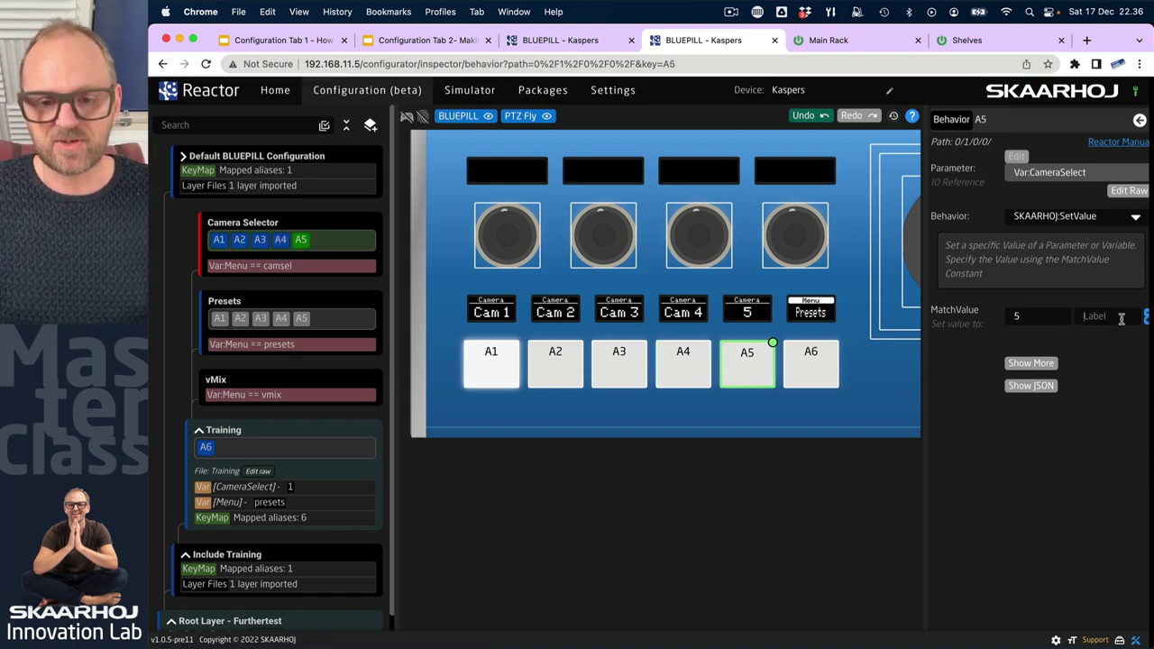
pyautogui.click(1120, 318)
pyautogui.write('Cam 5')
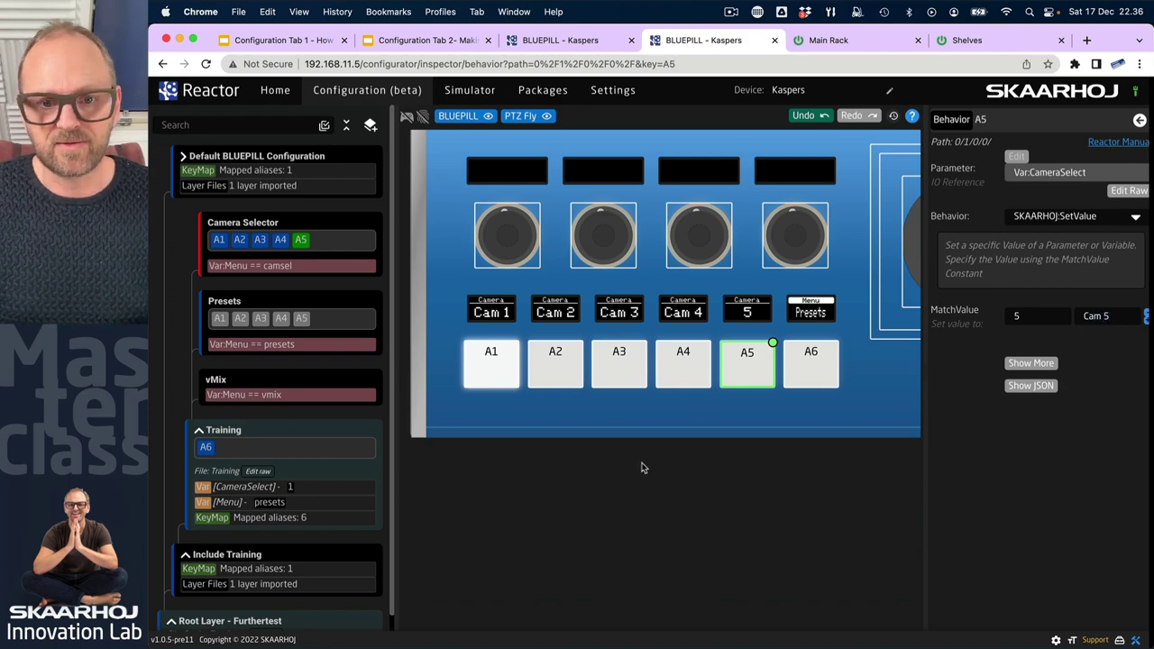